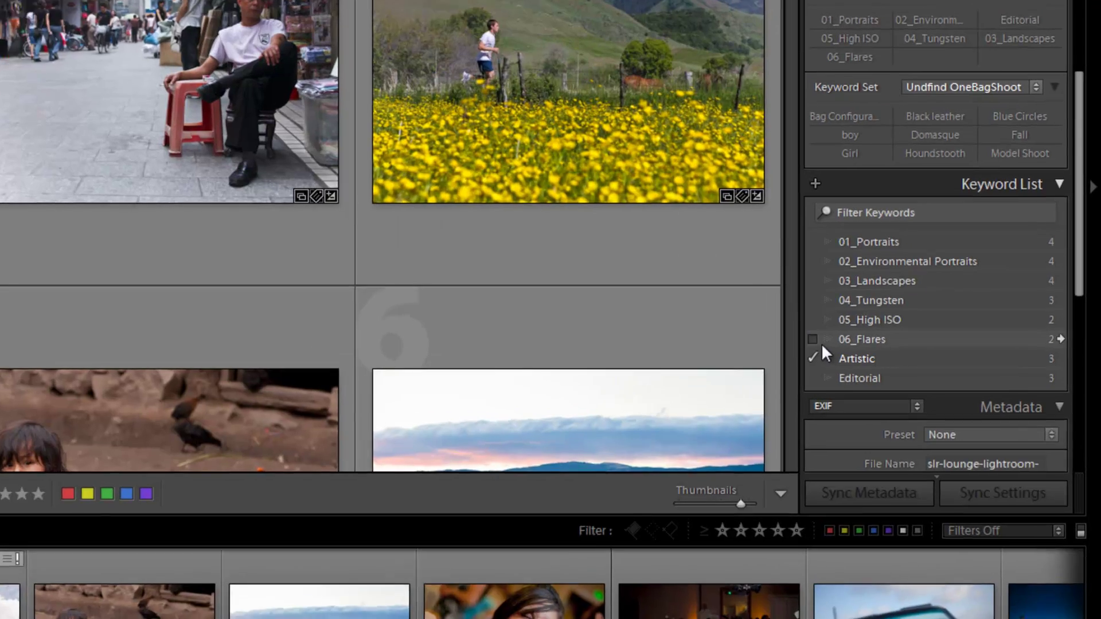
- Rename the Editorial keyword as 07_Editorial
right_click(879, 380)
left_click(869, 469)
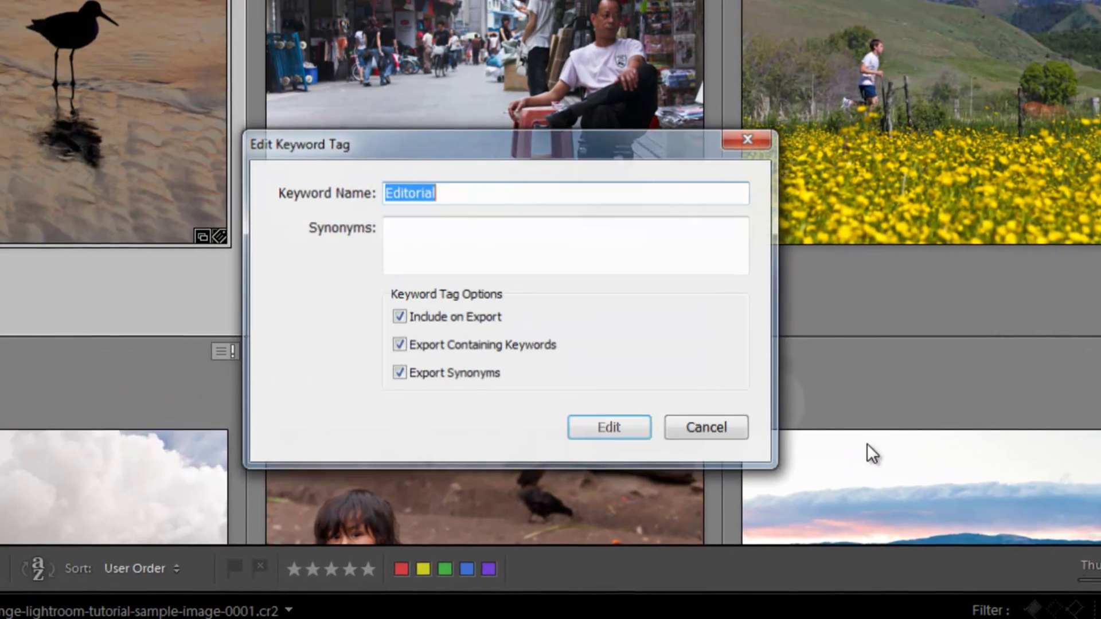
left_click(384, 196)
type("07")
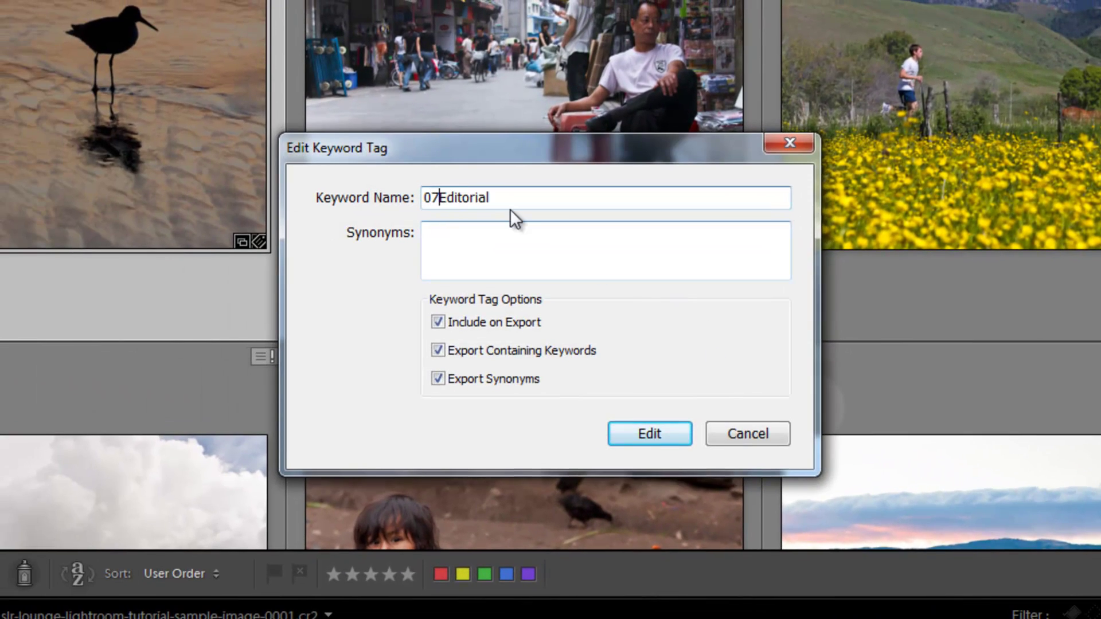
type("_")
key("Return")
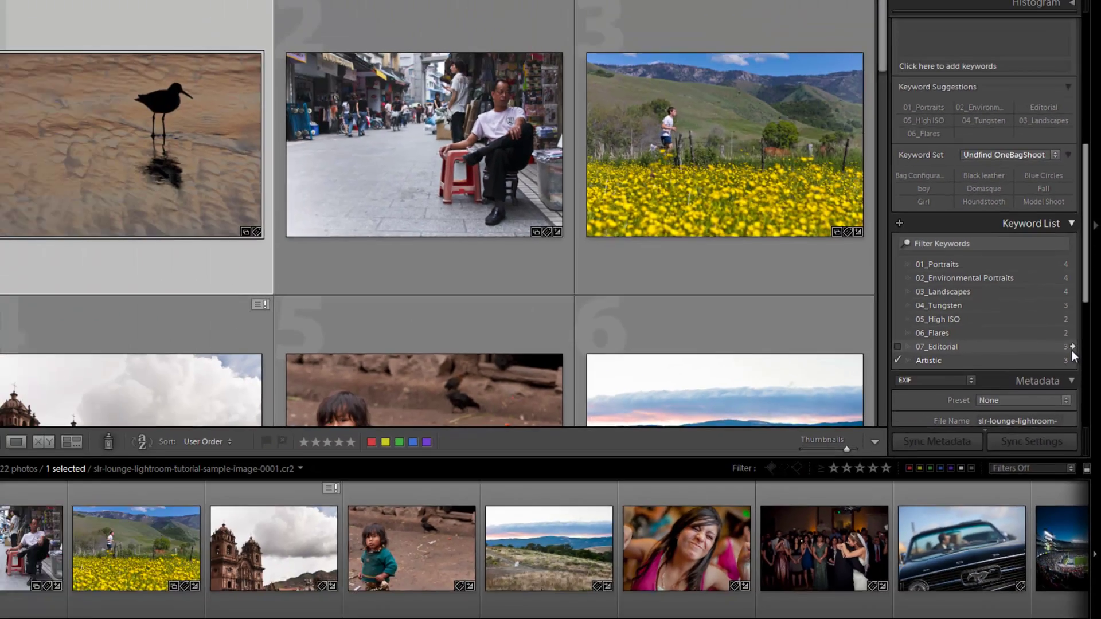
- Show only the photos tagged 07_Editorial and remove that keyword from the sunlit orchard photo of the distant couple
left_click(1054, 310)
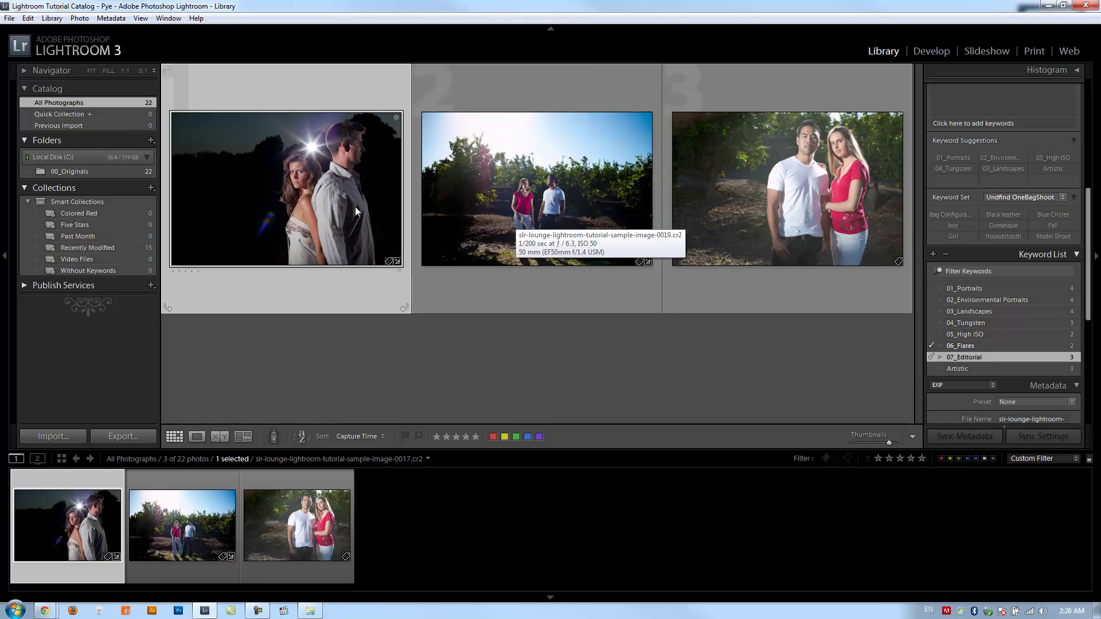
left_click(597, 220)
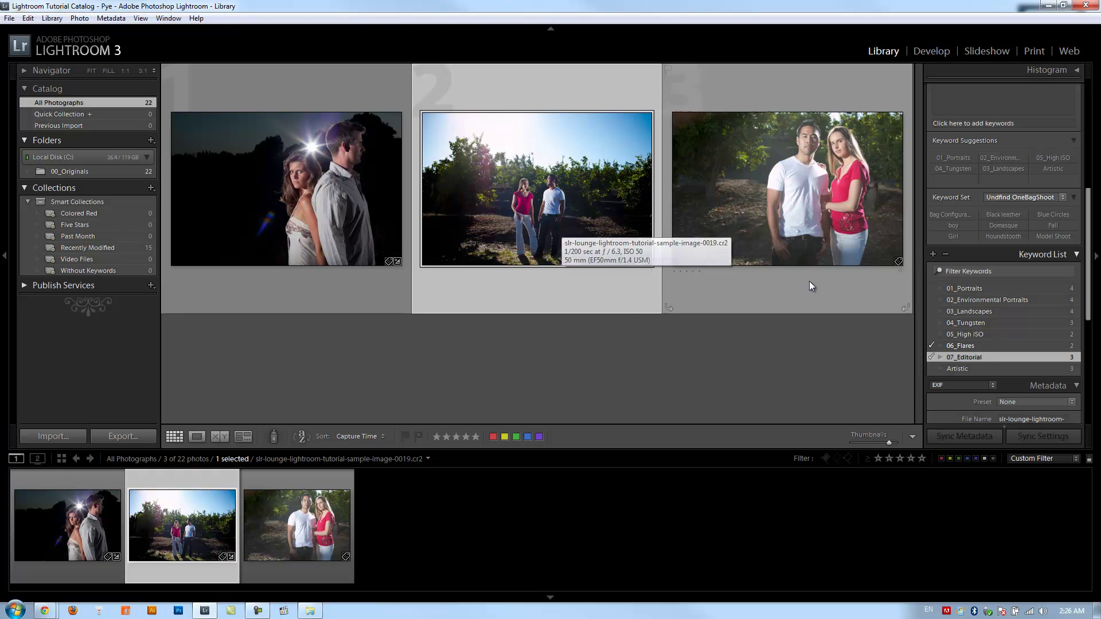
left_click(931, 357)
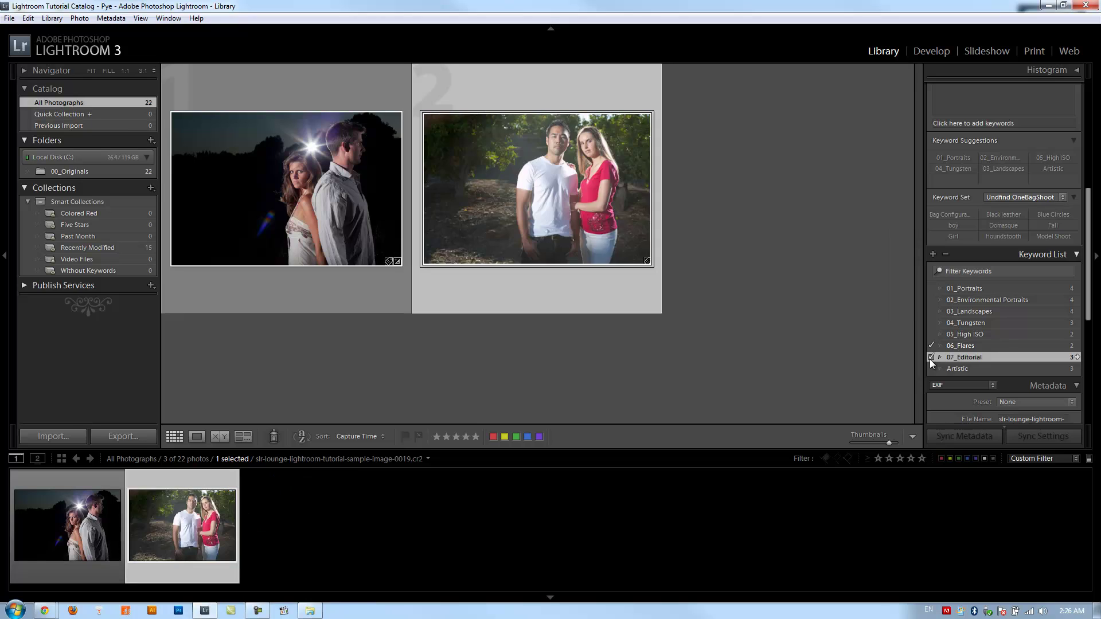
- Open the dark backlit couple photo for developing and set a reset Adjustment Brush to Contrast 17, Clarity 49 and Sharpness 24
double_click(286, 222)
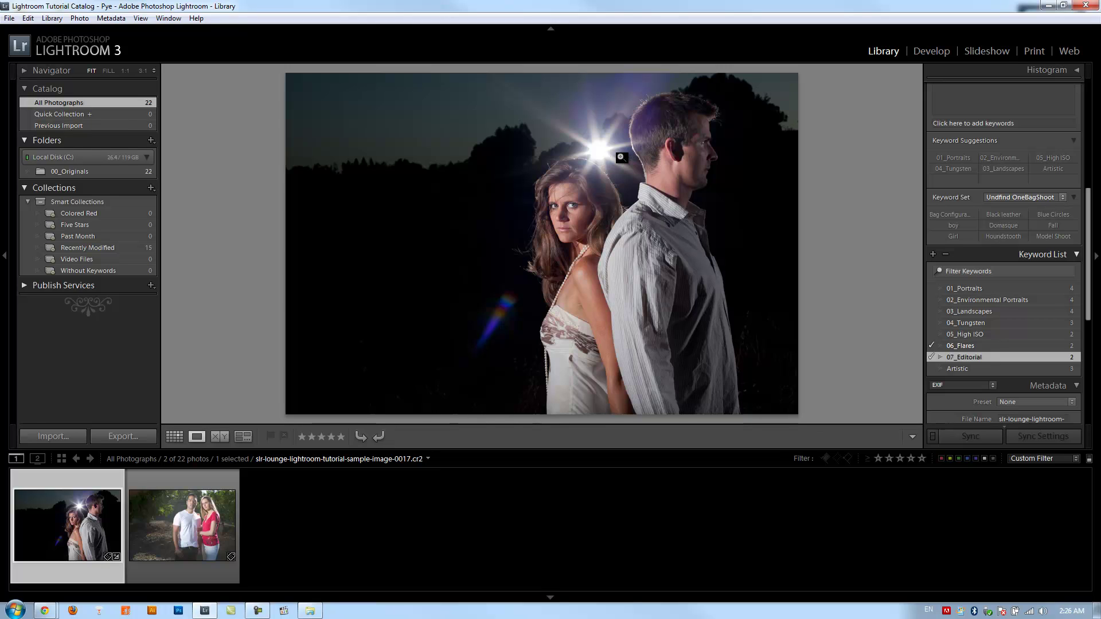
left_click(933, 56)
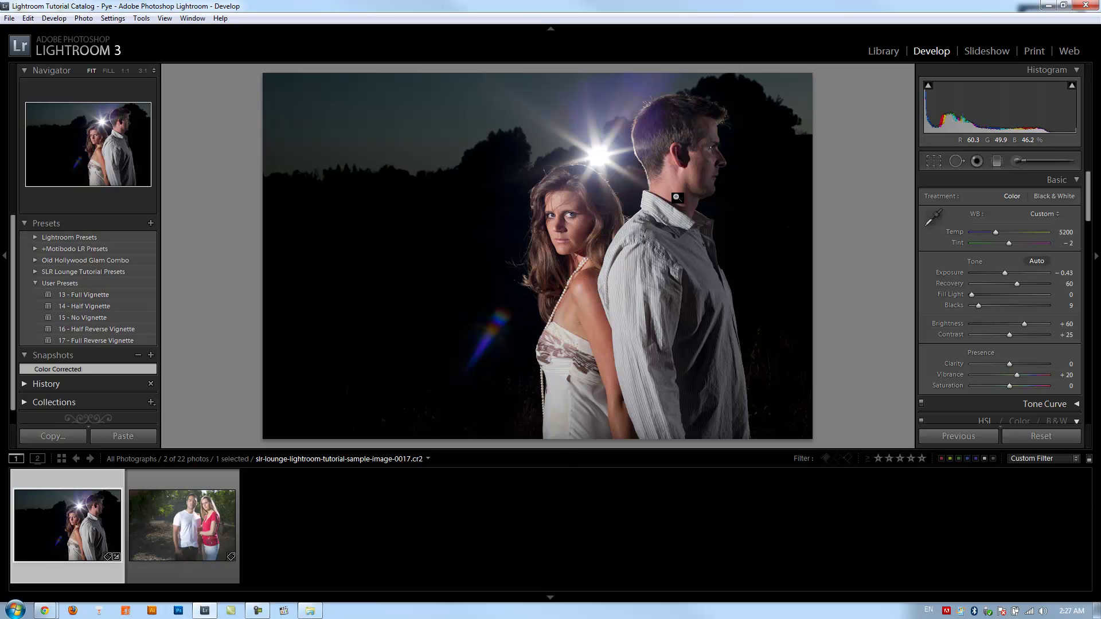
left_click(1016, 161)
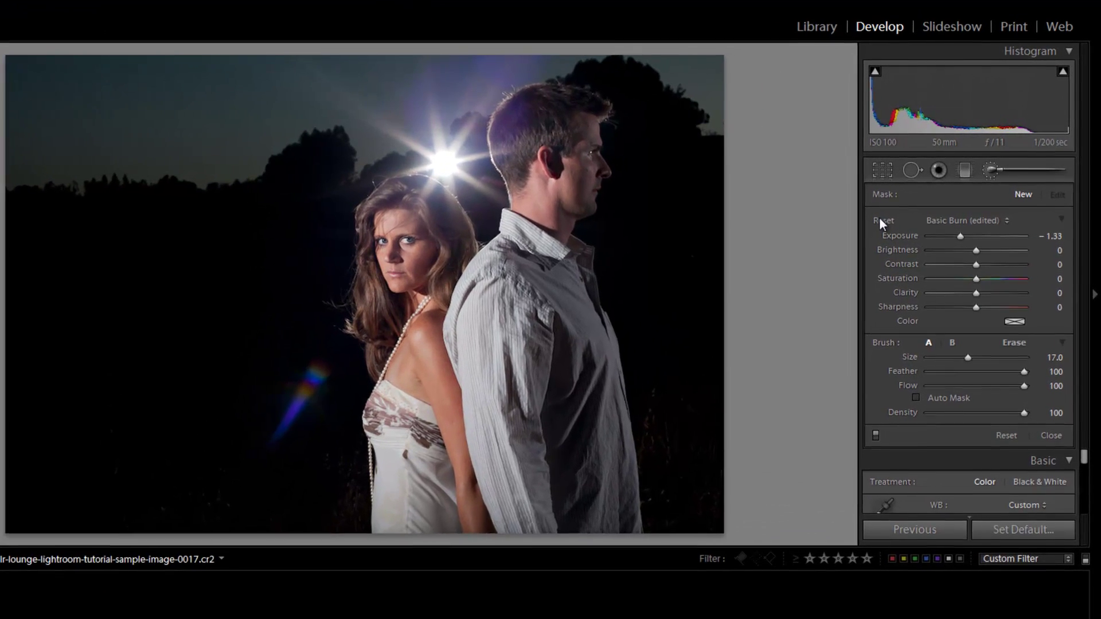
left_click(933, 198, "alt")
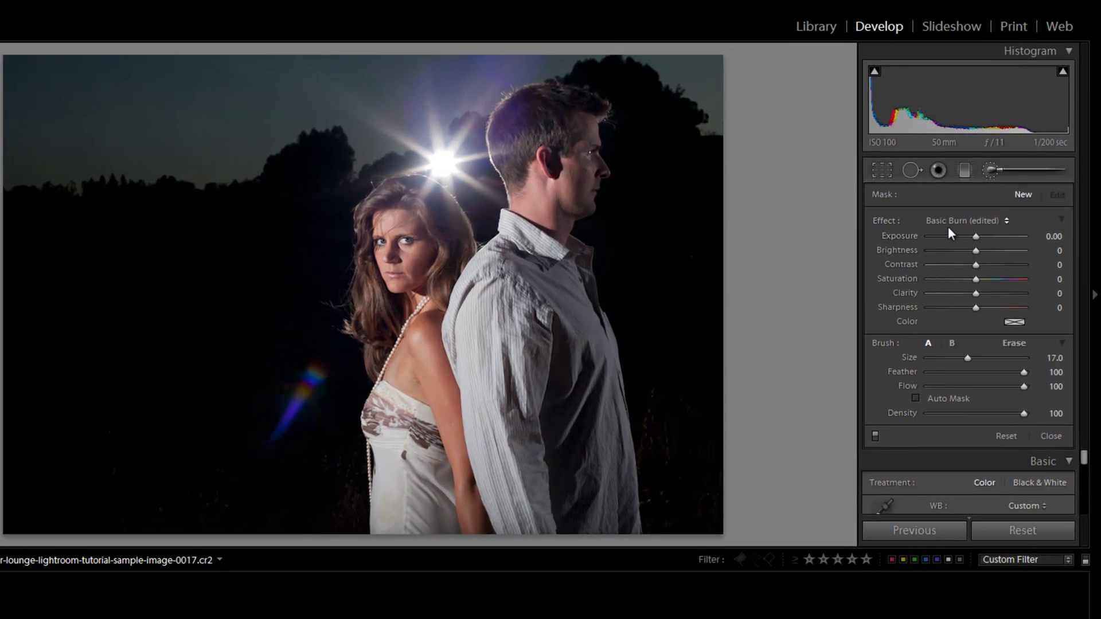
left_click(982, 263)
left_click(992, 293)
left_click_drag(996, 293, 987, 308)
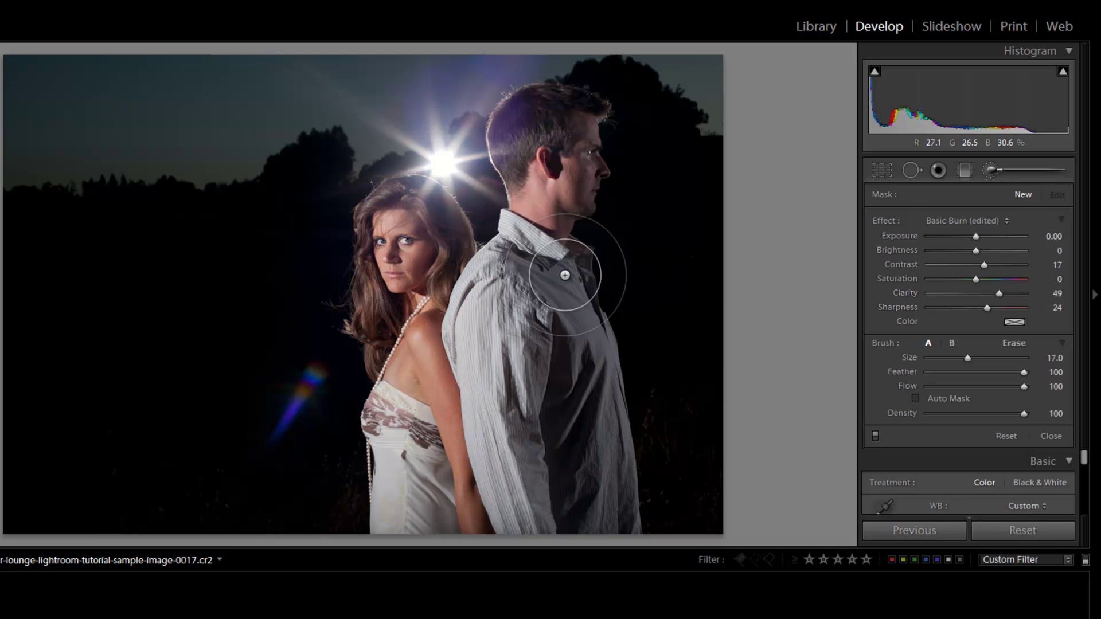
- Paint over the couple with a size 44 brush, and set the mask's Clarity to 56 and Sharpness to 40
scroll(577, 267, "up", 6)
scroll(576, 267, "up", 5)
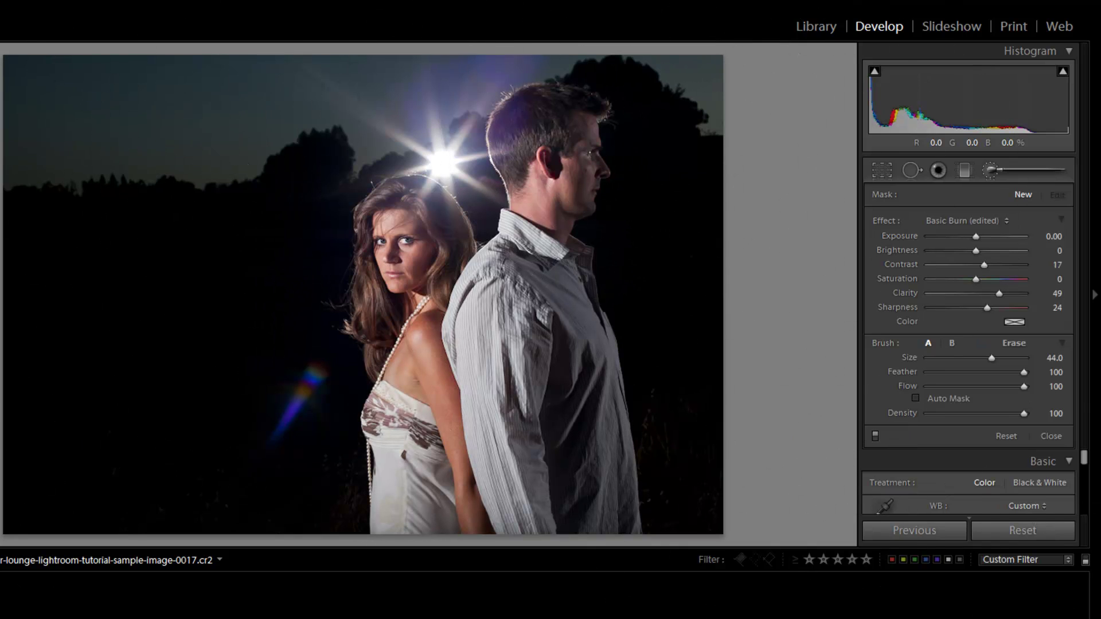
mouse_move(73, 321)
left_mouse_down()
mouse_move(499, 457)
mouse_move(444, 314)
mouse_move(626, 330)
left_mouse_up()
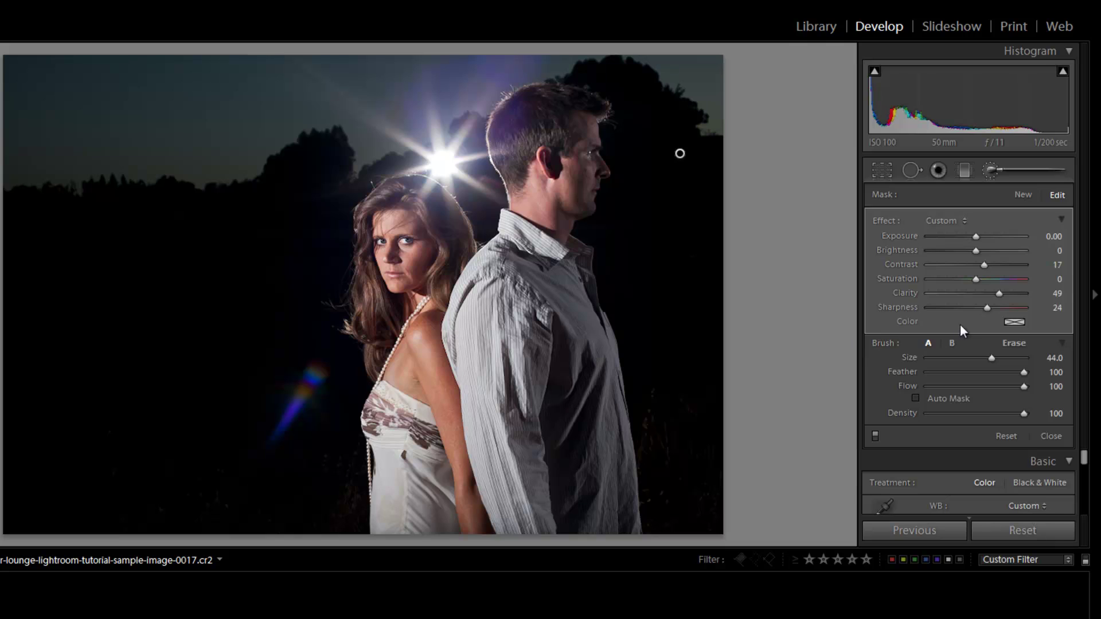
left_click_drag(997, 293, 994, 312)
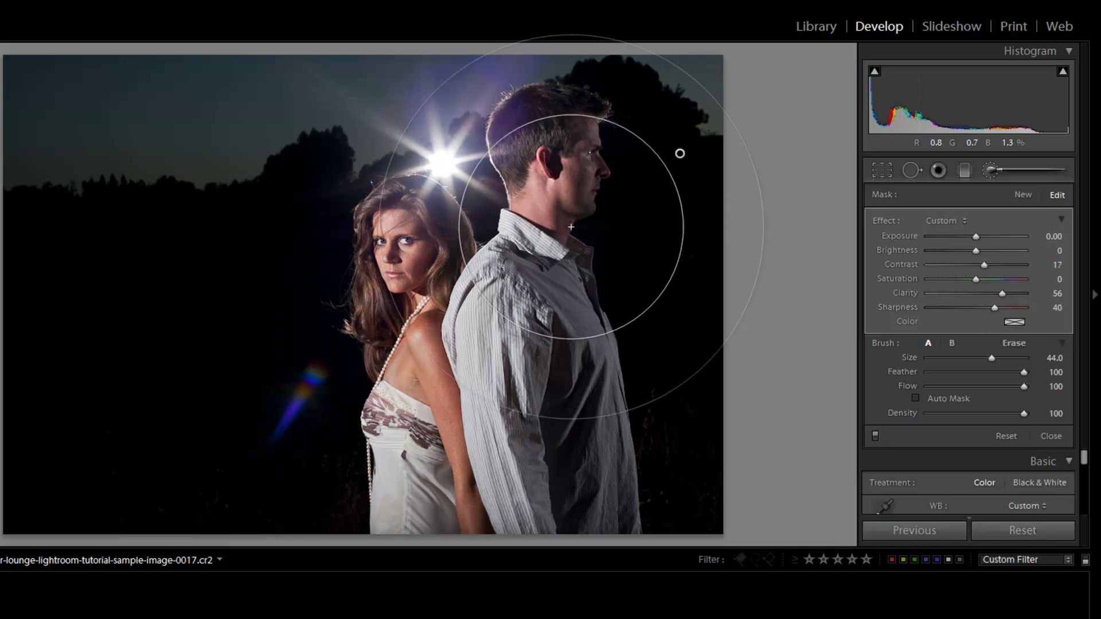
- Erase the brush effect from the couple's skin with a size 9 eraser and close the Adjustment Brush
key("alt")
key("bracketleft")
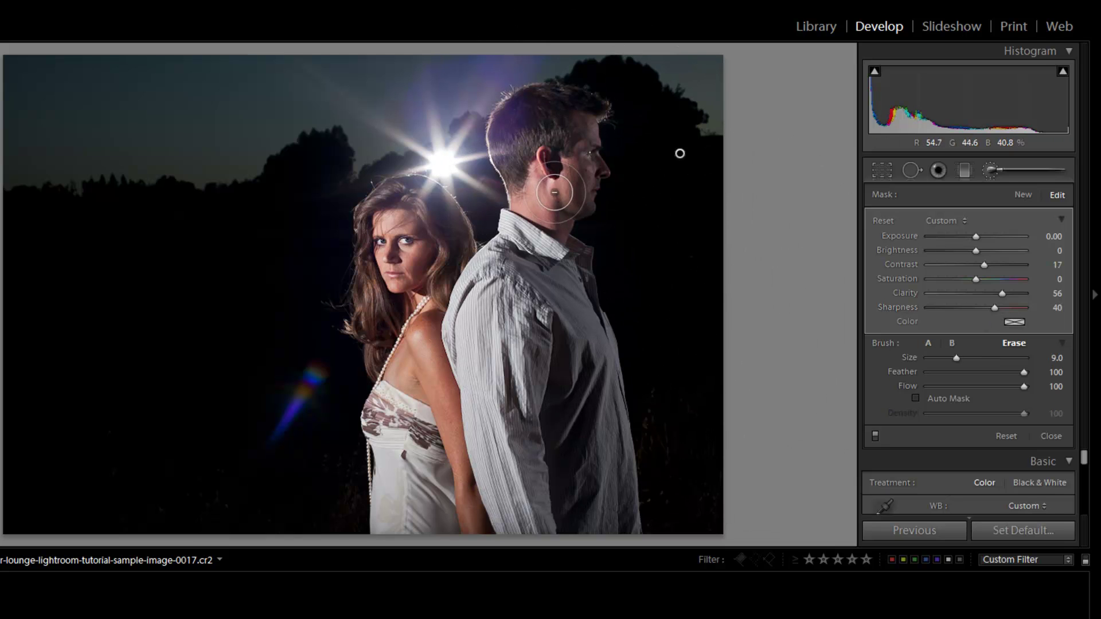
mouse_move(554, 192)
left_mouse_down()
mouse_move(581, 198)
mouse_move(592, 139)
mouse_move(589, 183)
mouse_move(547, 204)
mouse_move(556, 219)
mouse_move(525, 203)
mouse_move(555, 226)
left_mouse_up()
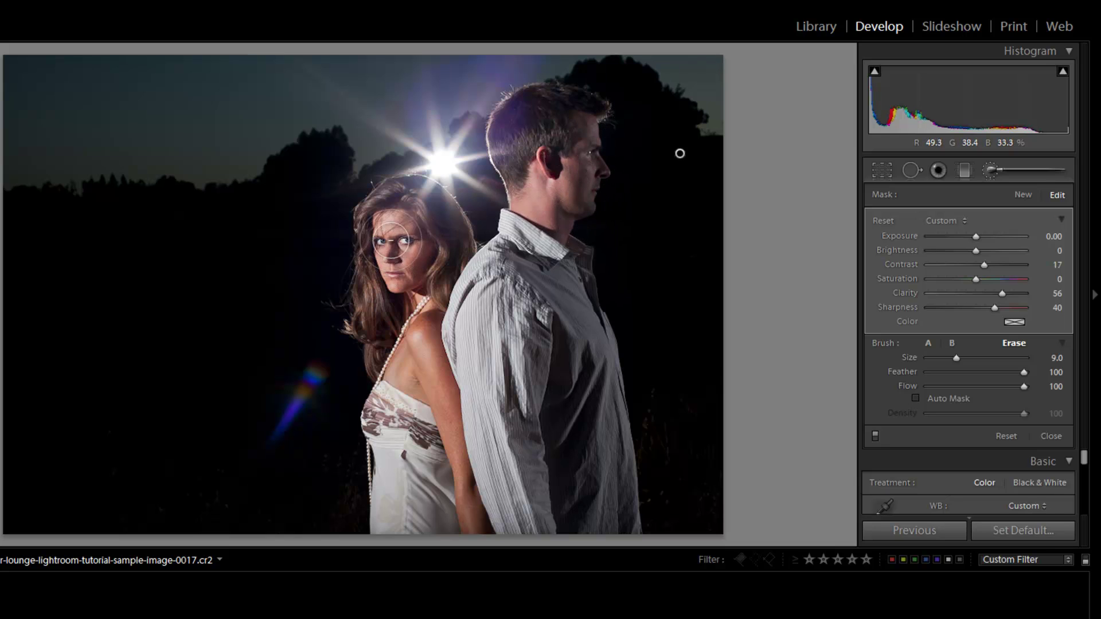
mouse_move(389, 251)
left_mouse_down()
mouse_move(404, 260)
mouse_move(415, 321)
mouse_move(412, 369)
mouse_move(456, 404)
mouse_move(476, 554)
mouse_move(553, 471)
left_mouse_up()
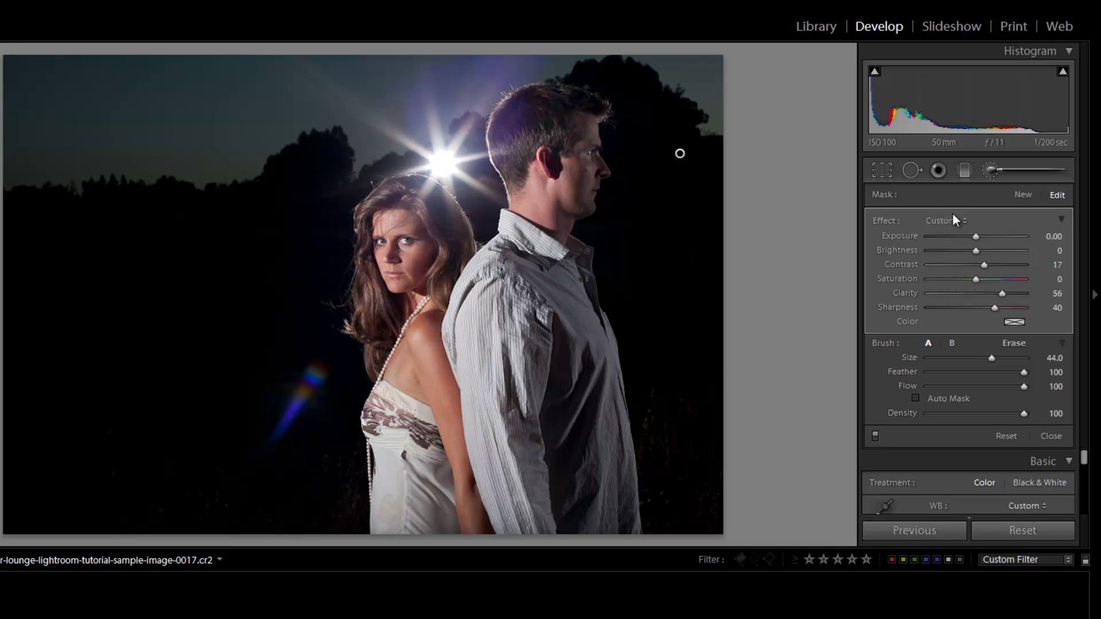
left_click(990, 175)
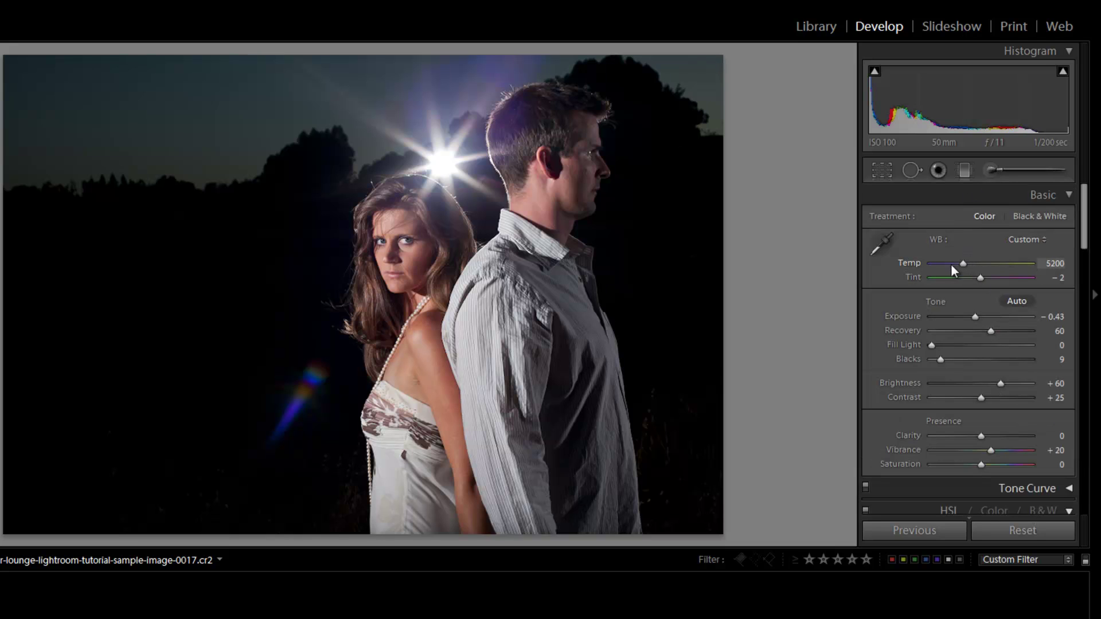
- Warm the dark couple photo to Temp 6733 and reduce its Vibrance to -30
left_click_drag(958, 263, 974, 270)
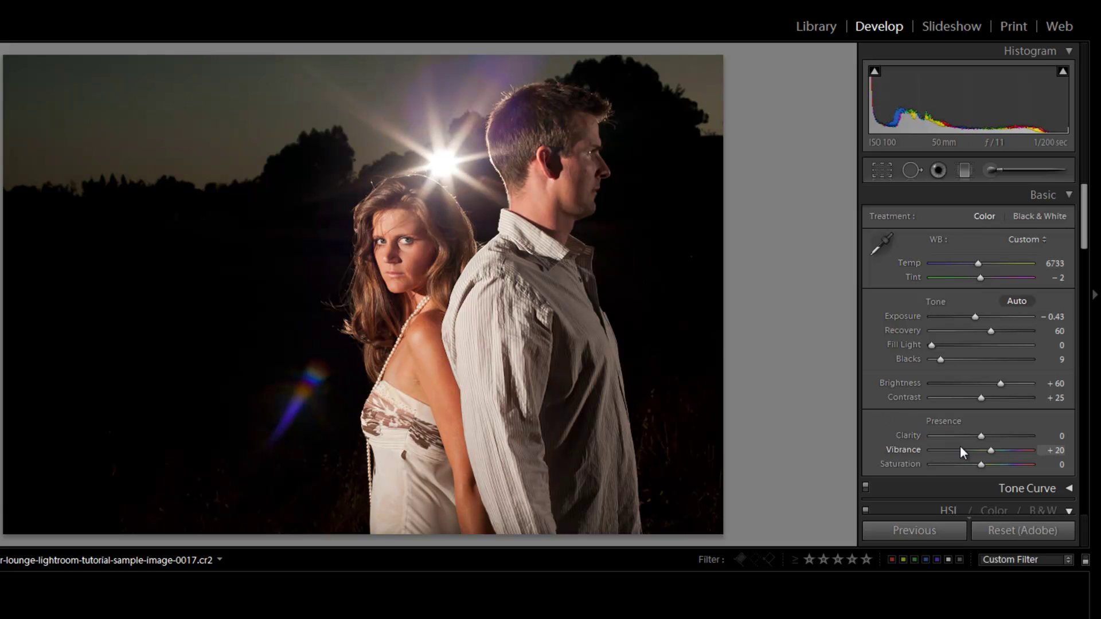
key("Down")
key("Down")
key("Down")
key("Down")
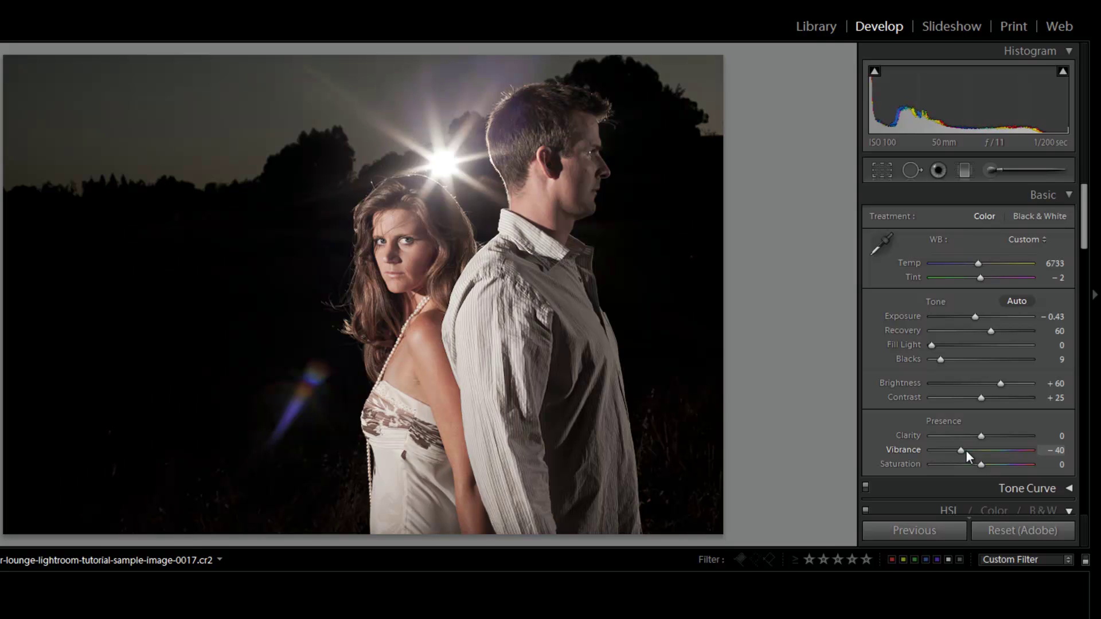
key("shift+Up")
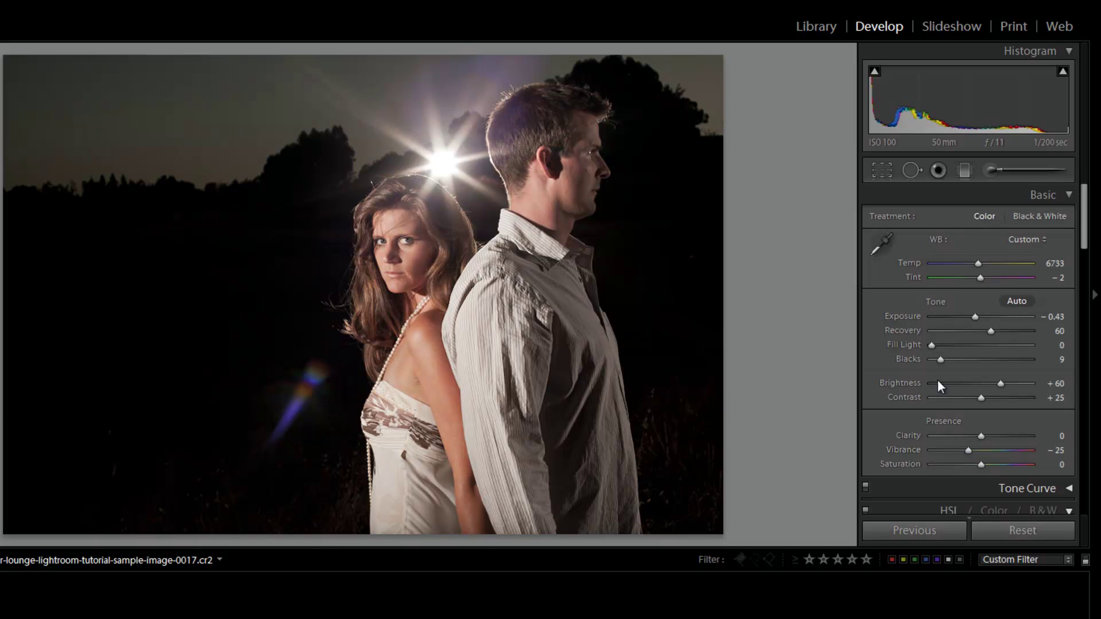
key("Down")
- Set Brightness to +50, Contrast to +45 and Recovery to 100
key("Down")
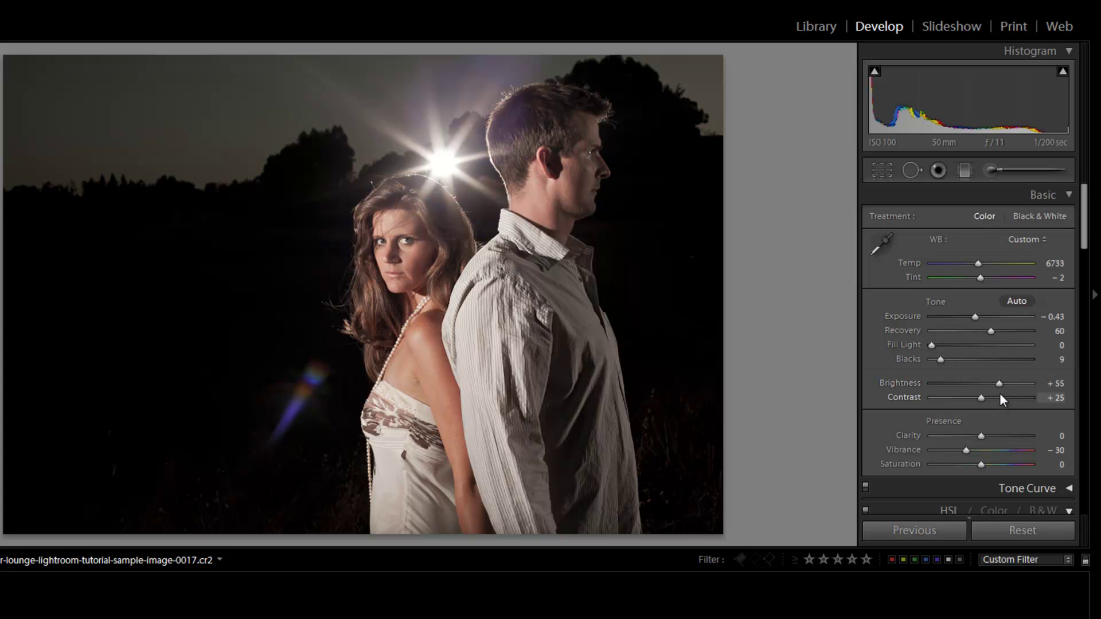
key("Down")
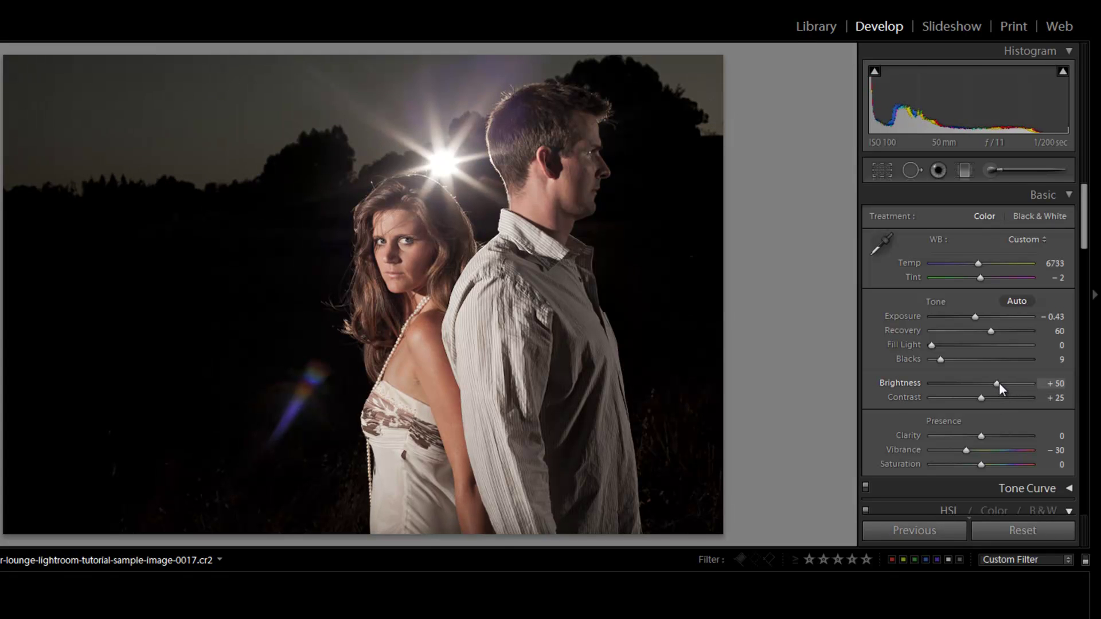
left_click(993, 398)
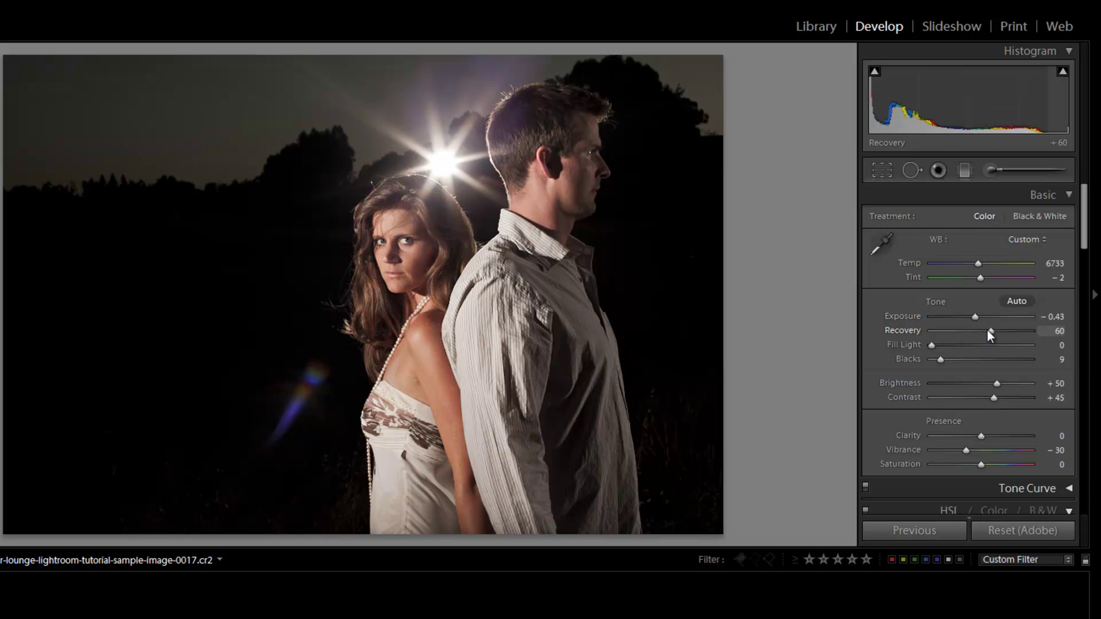
key("shift+Up")
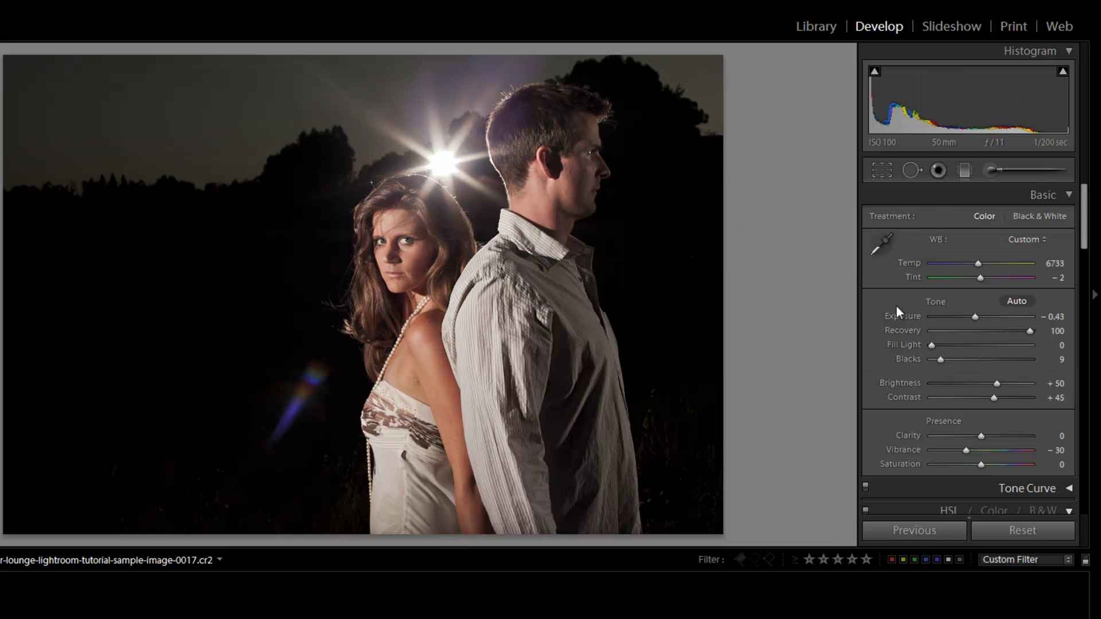
- Lower the photo's Vibrance further to -40
left_click(956, 450)
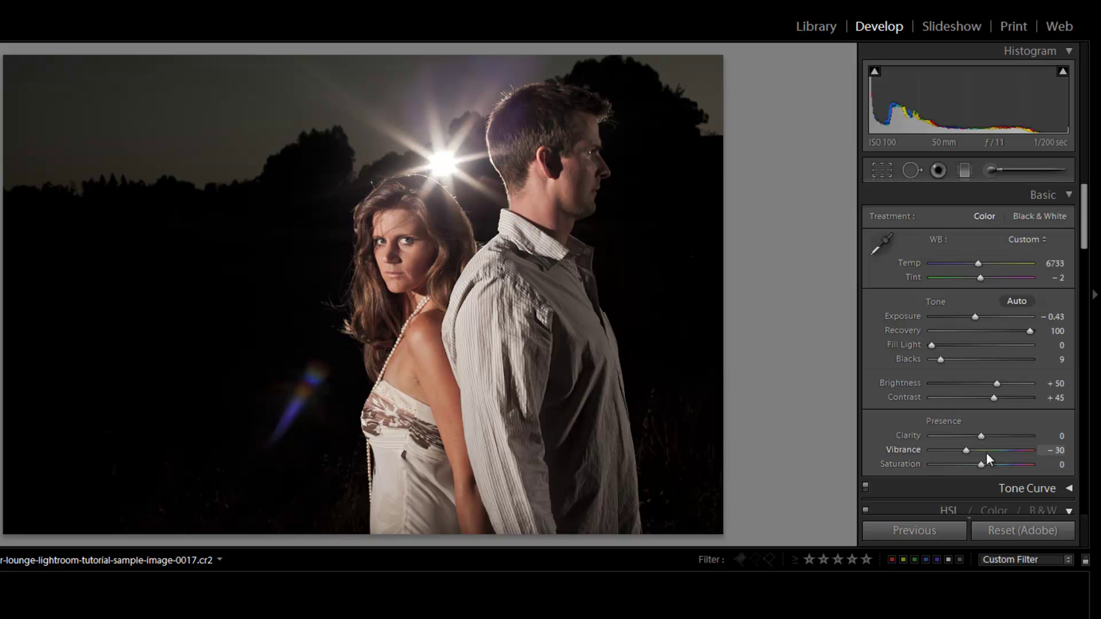
key("Up")
key("Up")
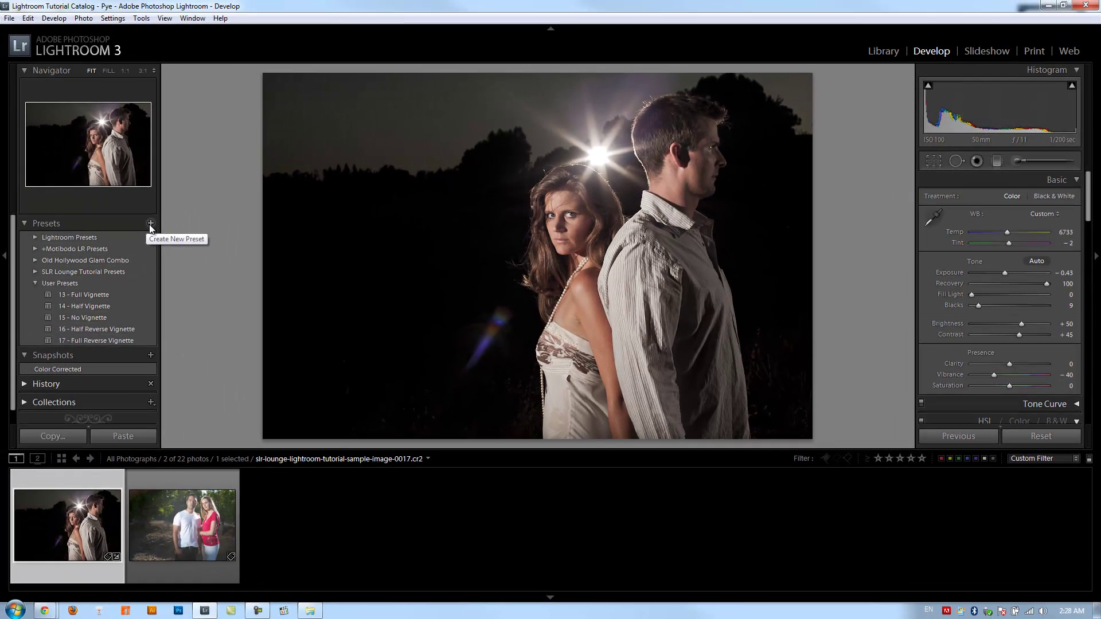
- Save the current look as a snapshot named Color Corrected Editorial
left_click(151, 355)
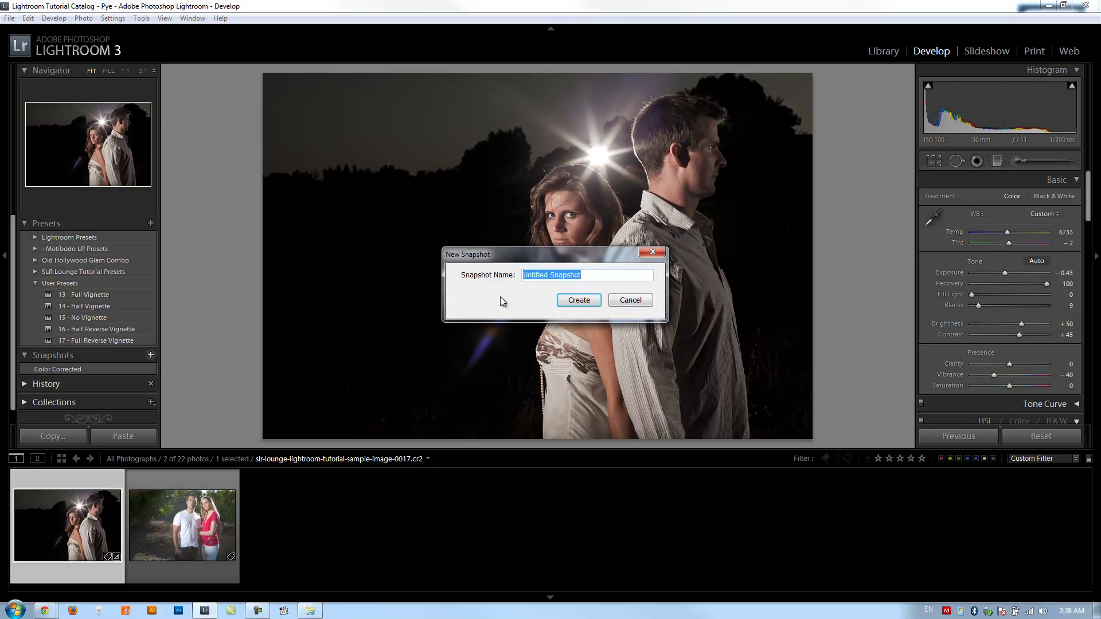
type("Color Corrected Editorial")
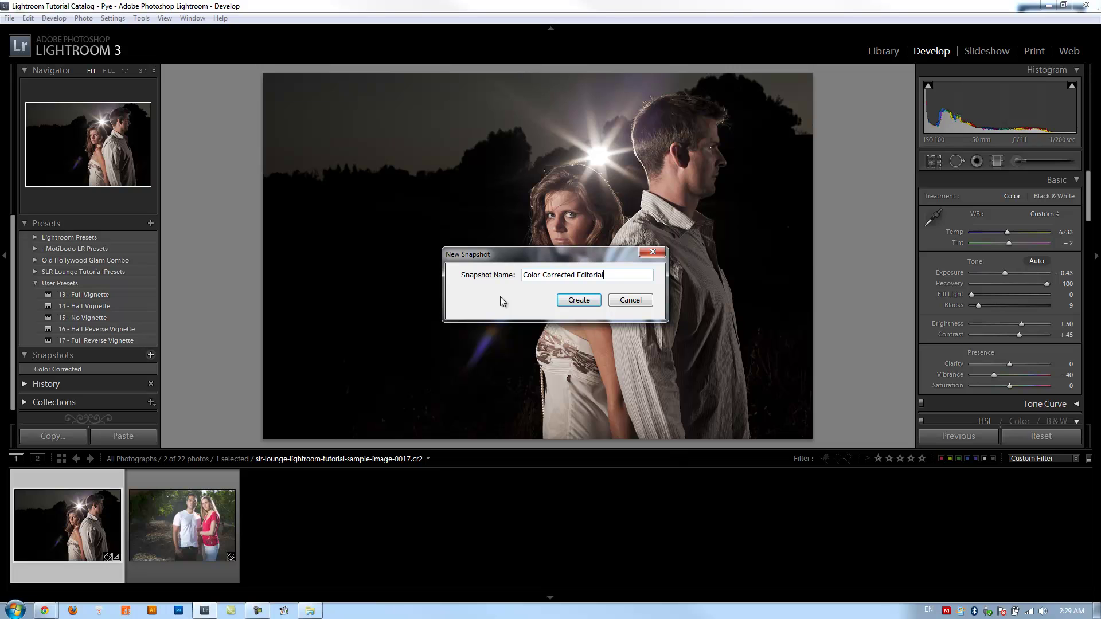
left_click(595, 299)
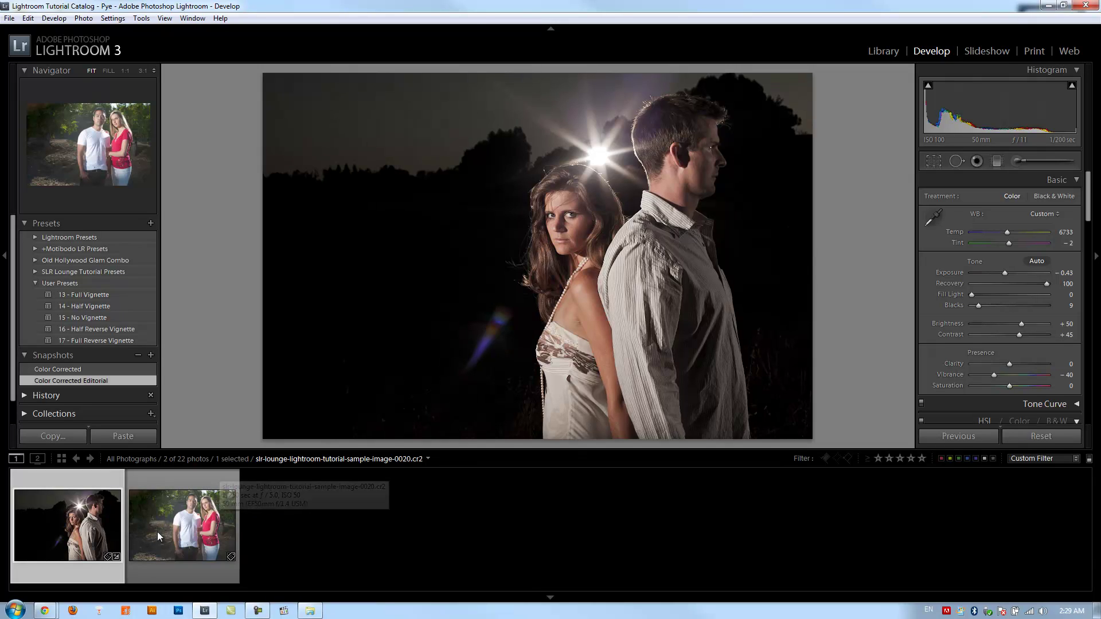
- Select the photo of the couple in white and red shirts and set its Exposure to -0.99 and Brightness to +70
left_click(188, 530)
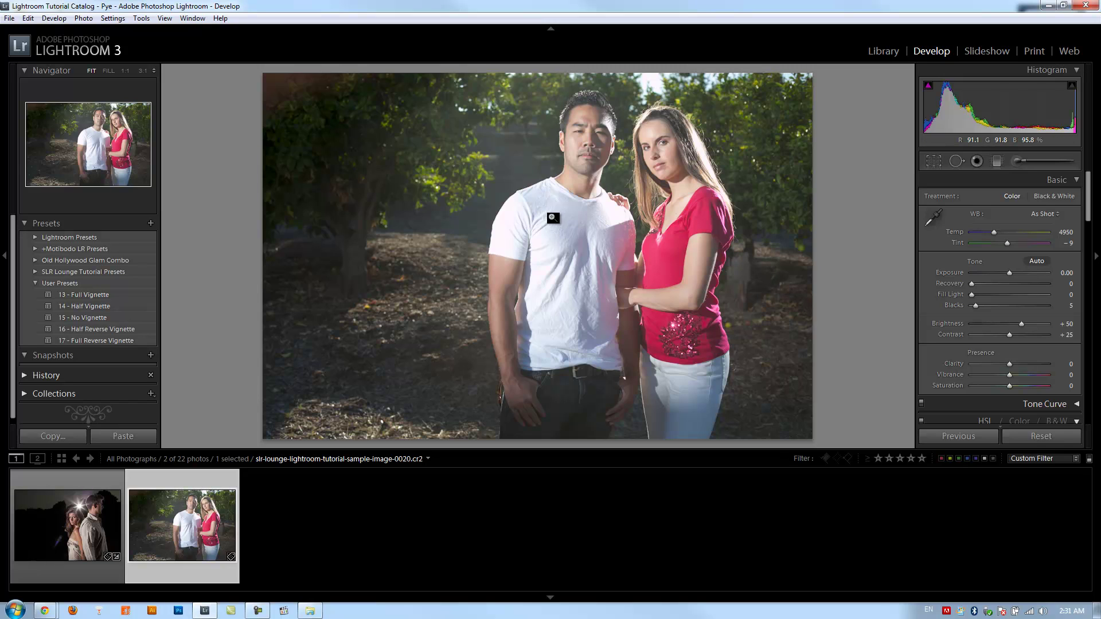
left_click(1003, 272)
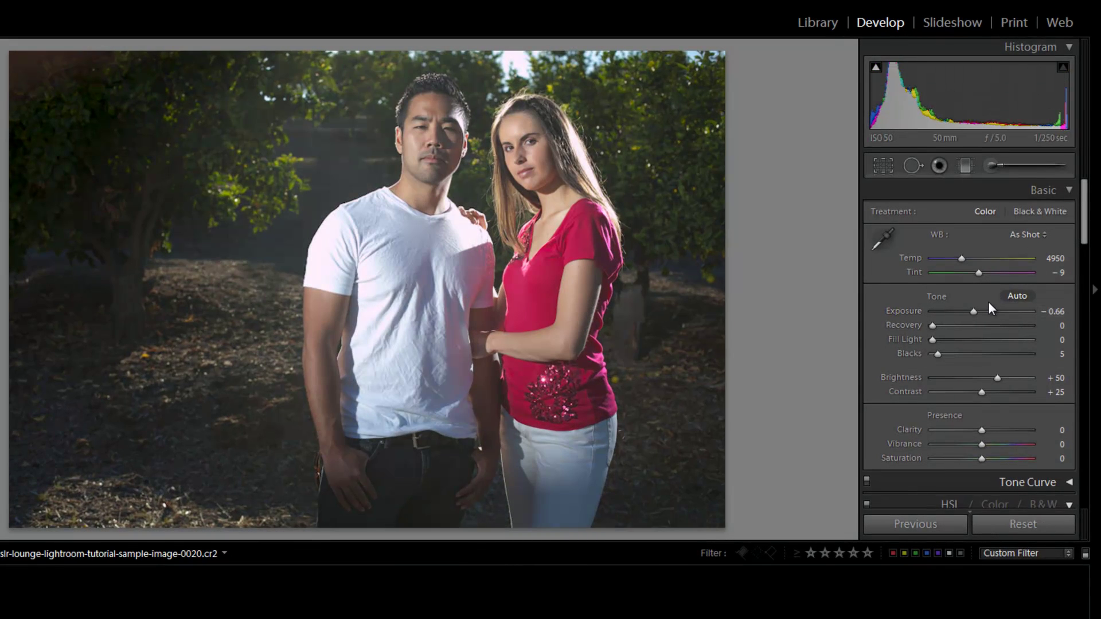
left_click(970, 311)
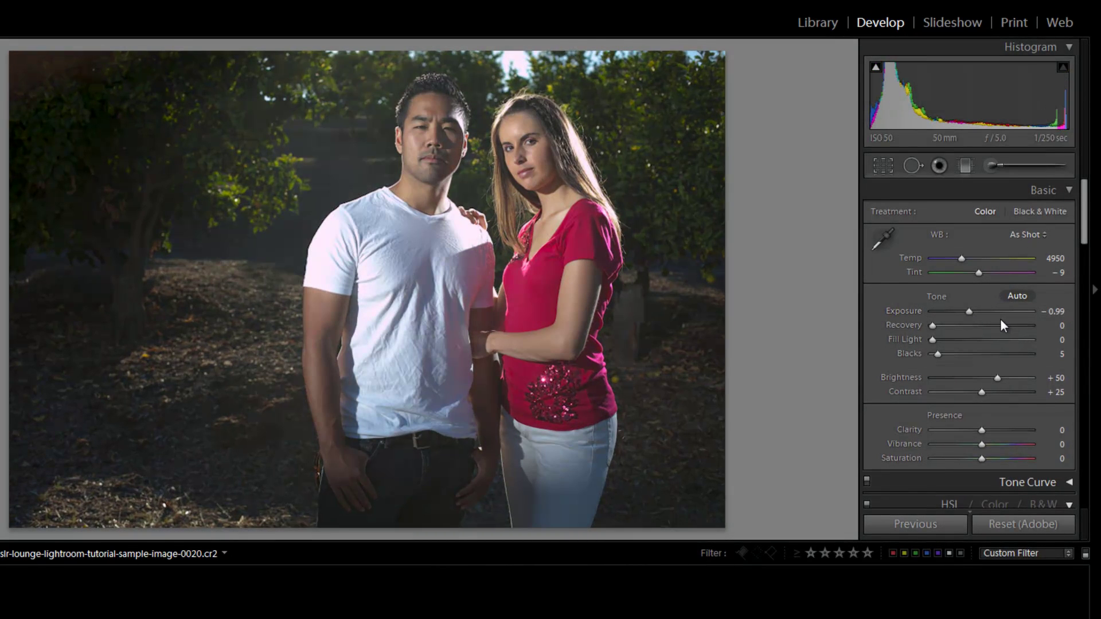
left_click(1008, 379)
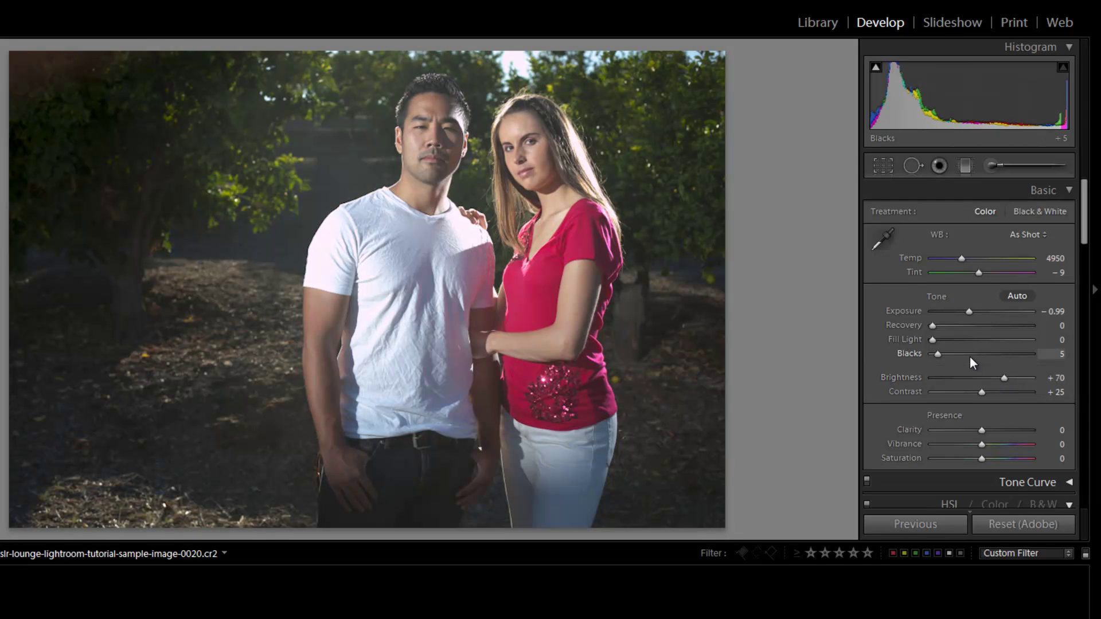
- Deepen the photo's shadows by setting Blacks to 25
key("shift+Up")
key("shift+Up")
key("shift+Up")
key("shift+Up")
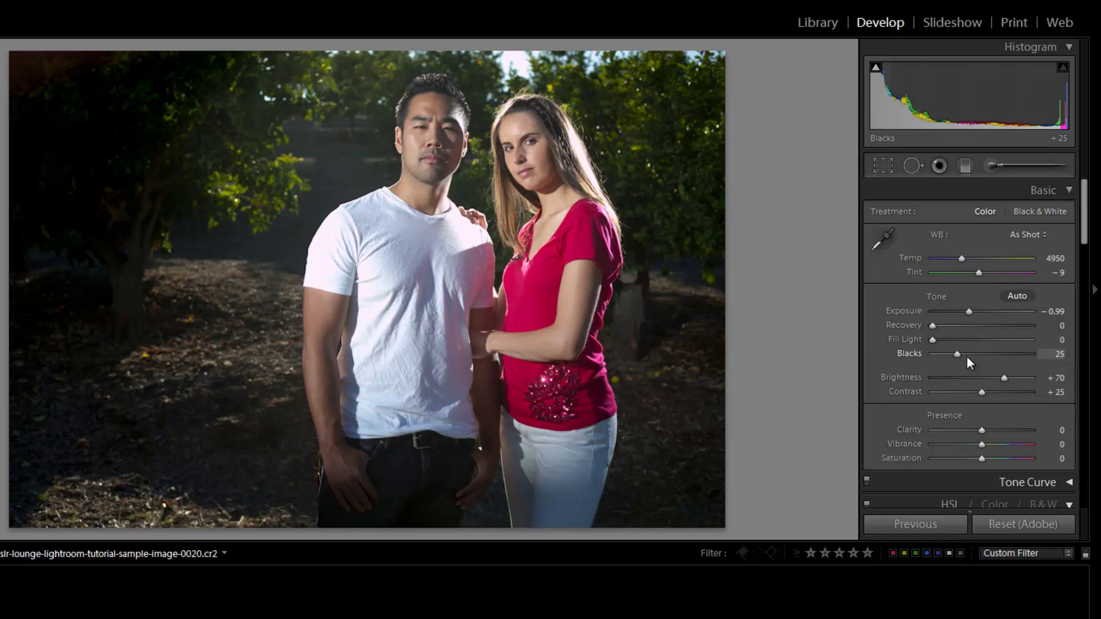
- Raise the Blacks of the photo to 30
key("shift+Up")
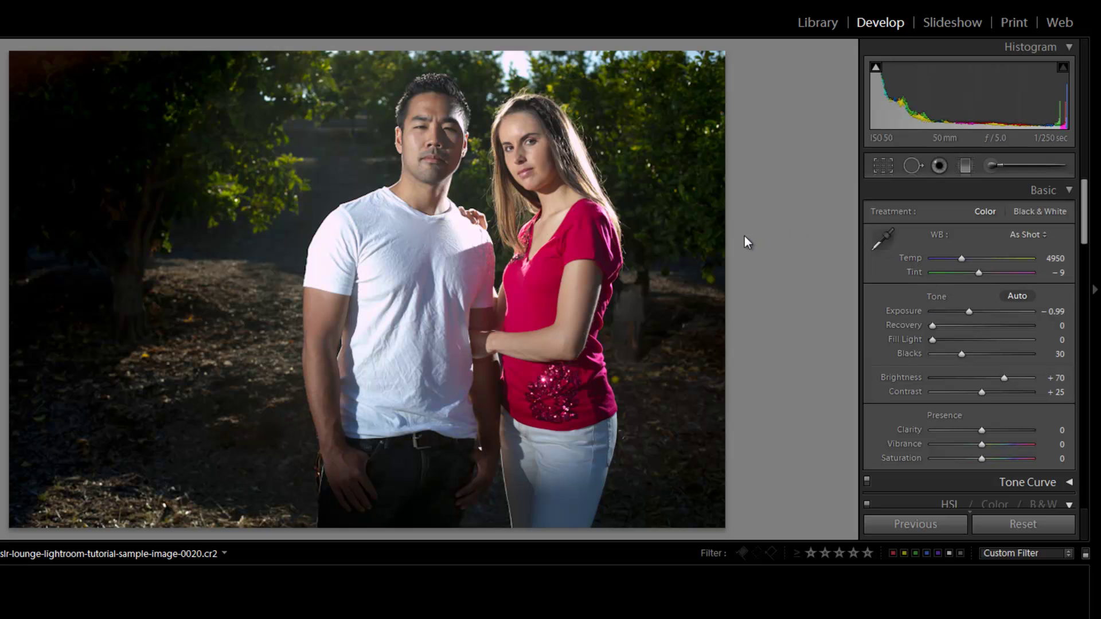
key("w")
left_click(424, 251)
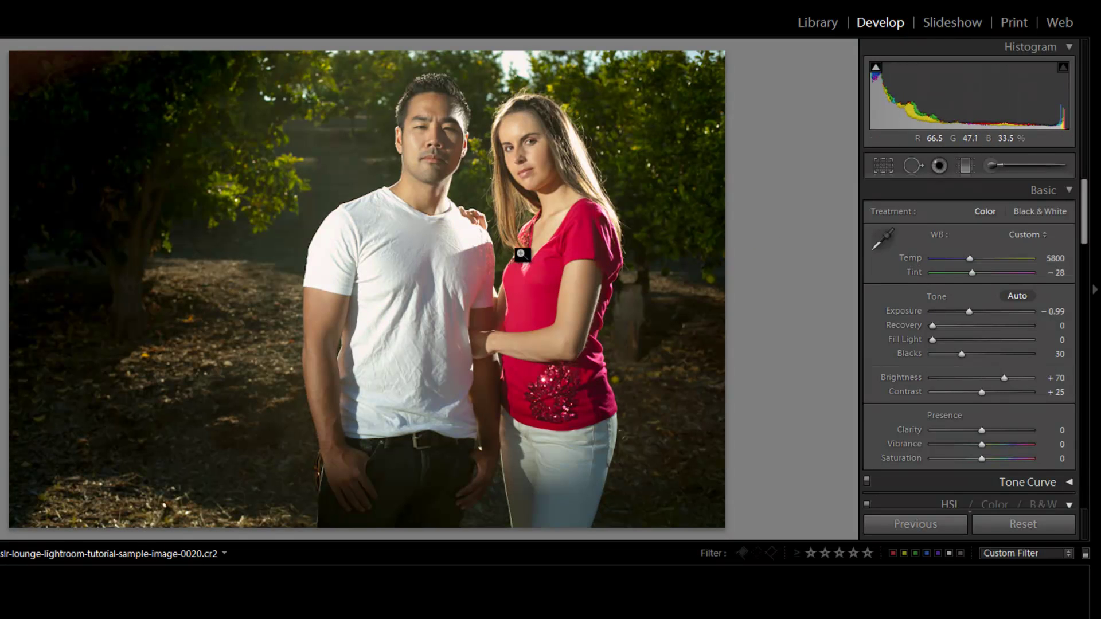
key("ctrl+z")
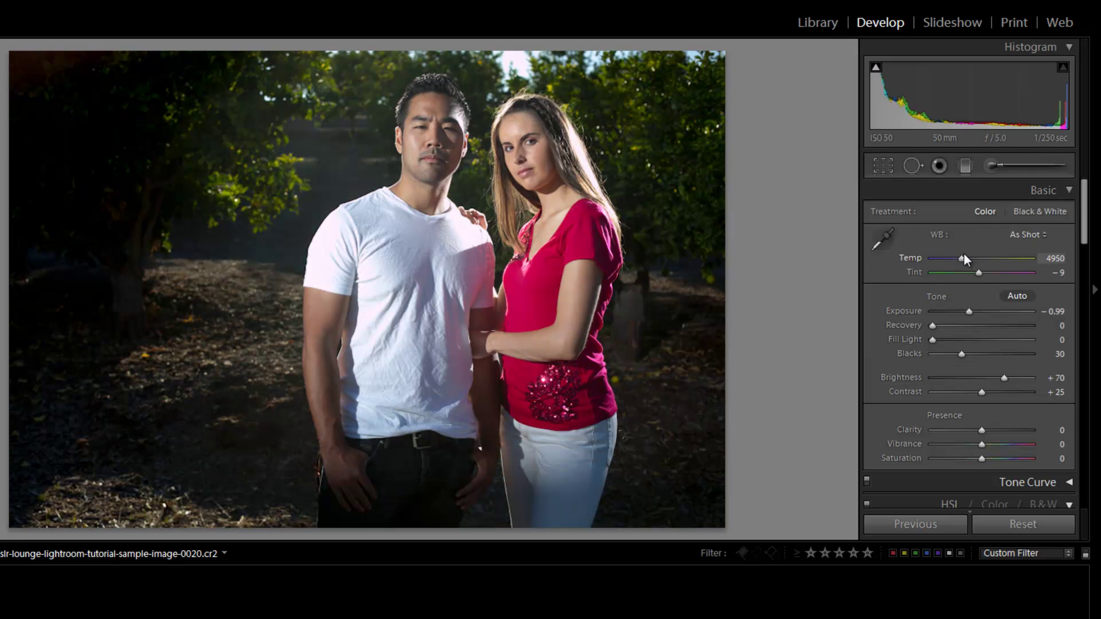
- Warm the photo to a Temp of 5000 and bring both faces into a close-up view
left_click(964, 256)
left_click(569, 153)
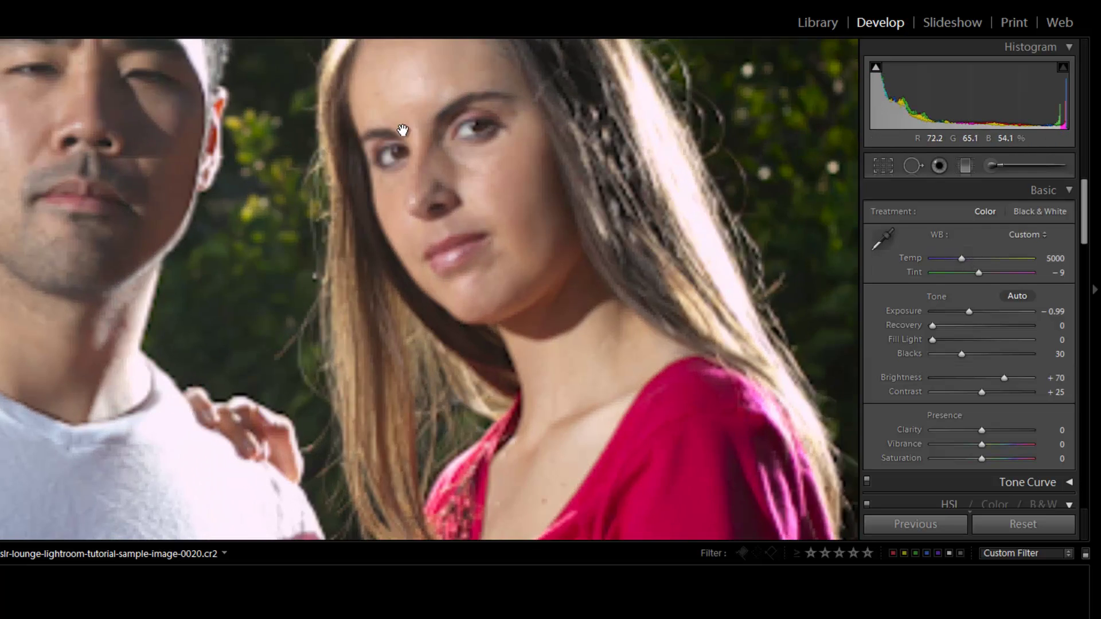
left_click_drag(401, 130, 578, 175)
left_click_drag(389, 162, 394, 190)
- Fine-tune the skin tones to Temp 5100 and Tint -4, and return to the full photo
left_click_drag(979, 272, 985, 273)
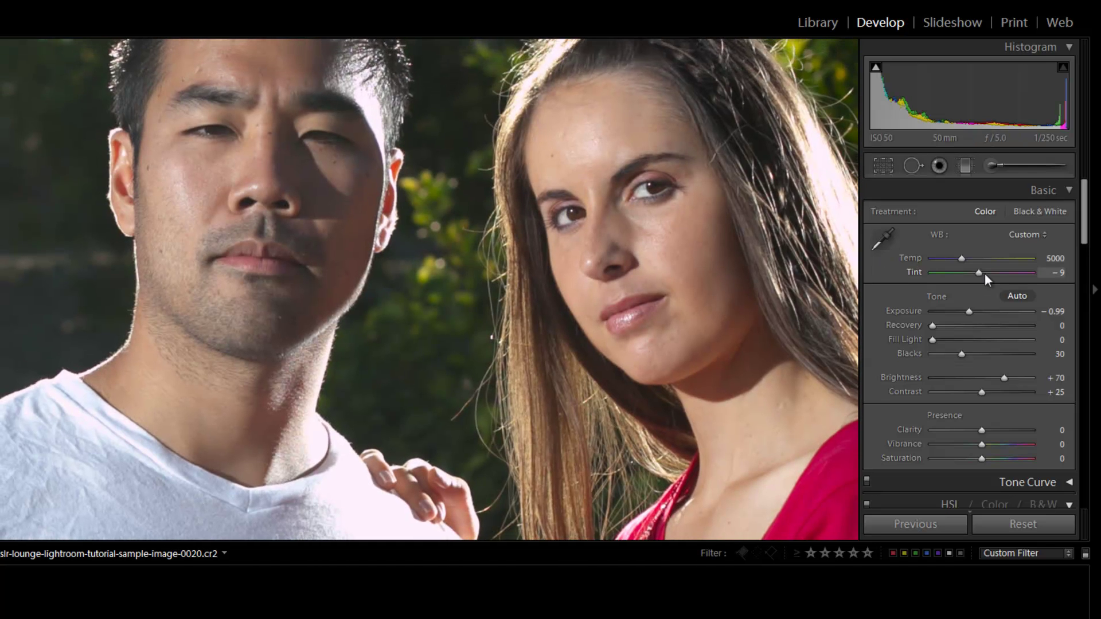
key("Up")
key("shift+Down")
key("Down")
key("Up")
key("Up")
key("Up")
key("Up")
key("Up")
key("Up")
key("Up")
key("Up")
key("Up")
key("Up")
key("Up")
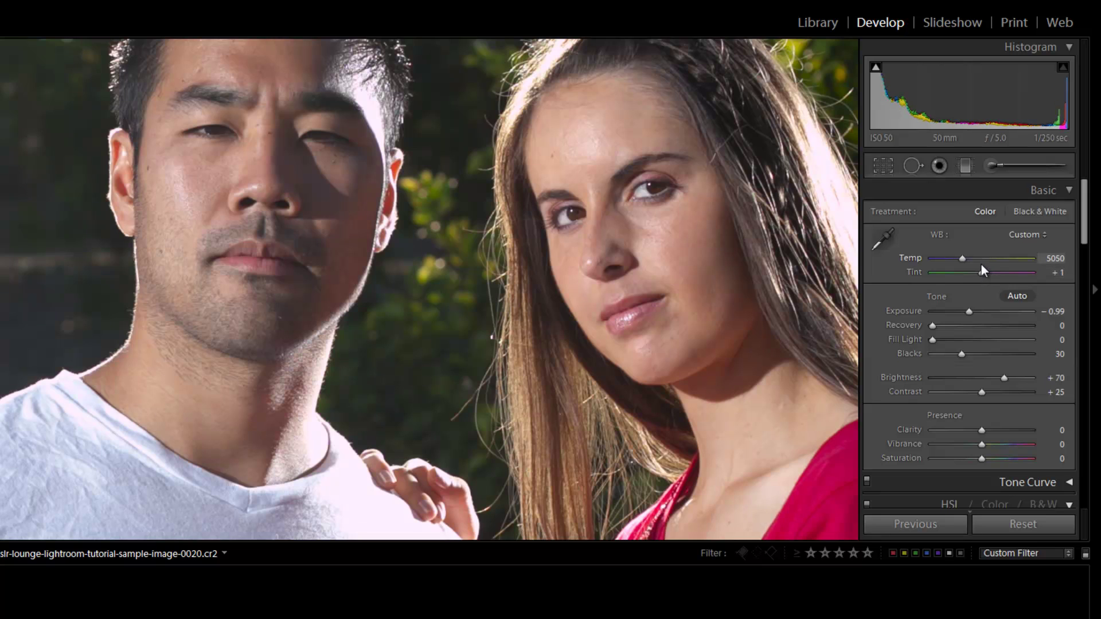
key("Up")
key("shift+Down")
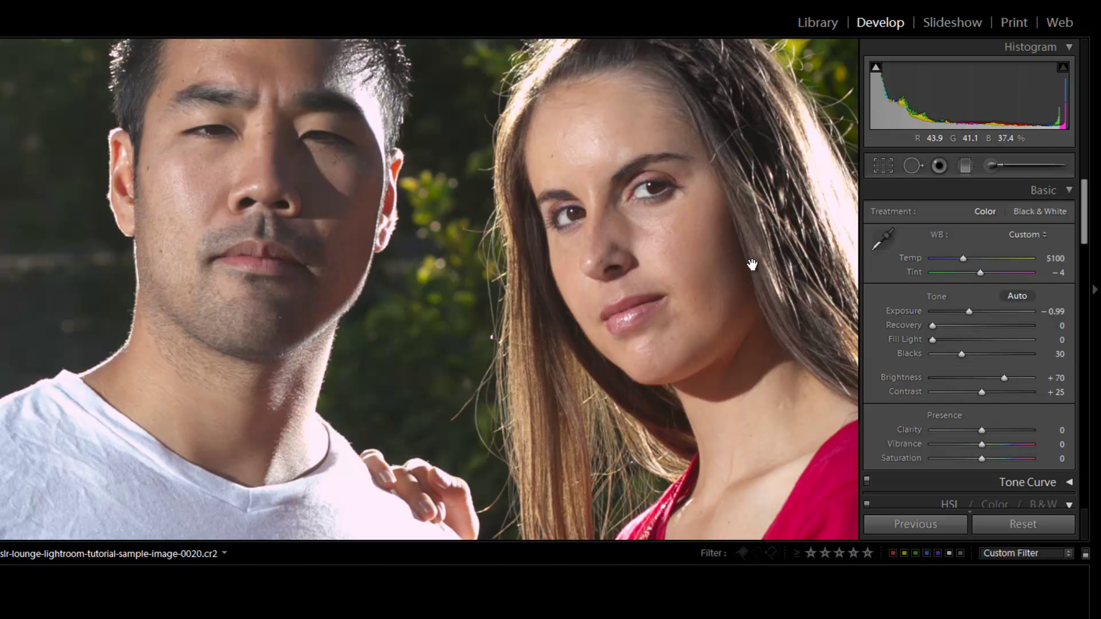
left_click(721, 262)
left_click(720, 262)
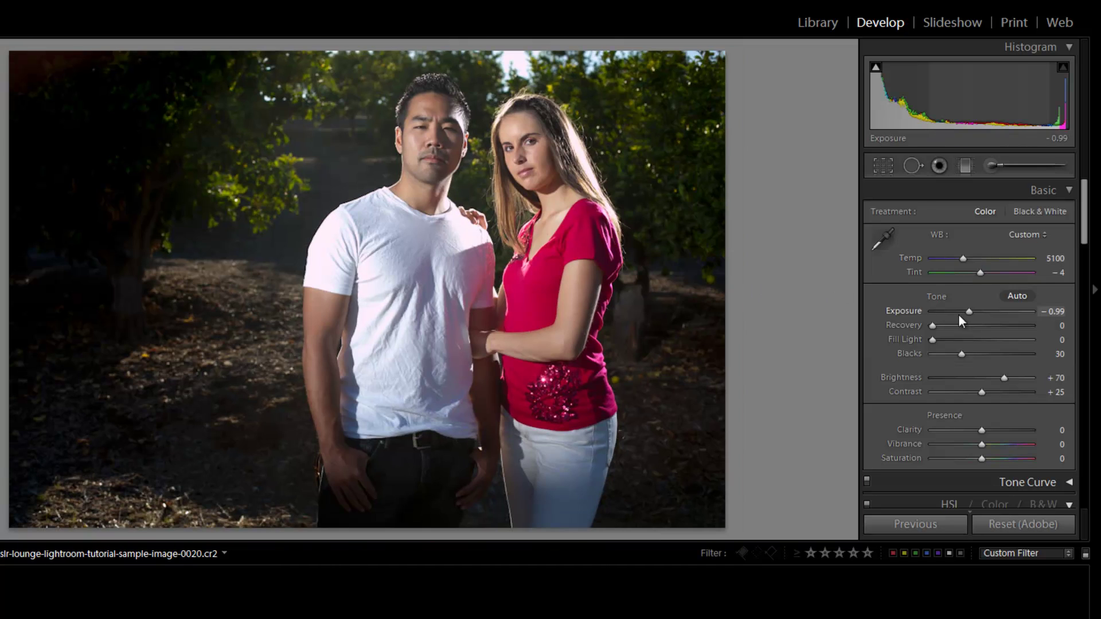
- Recover the photo's highlights by setting Recovery to 60
key("shift+Up")
key("shift+Up")
key("shift+Up")
key("shift+Up")
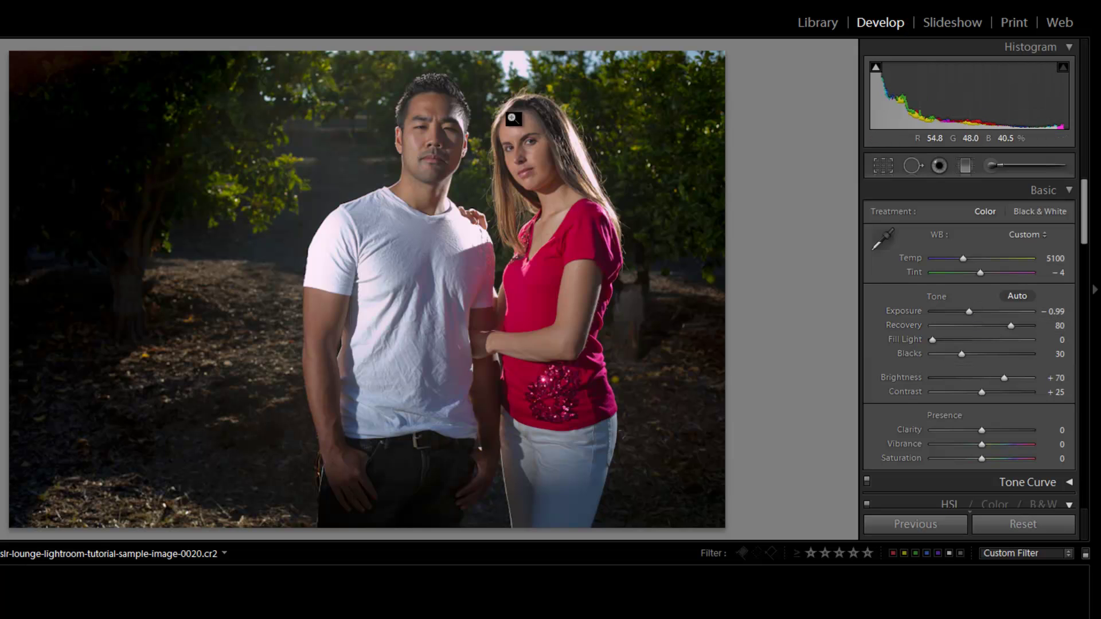
key("shift+Down")
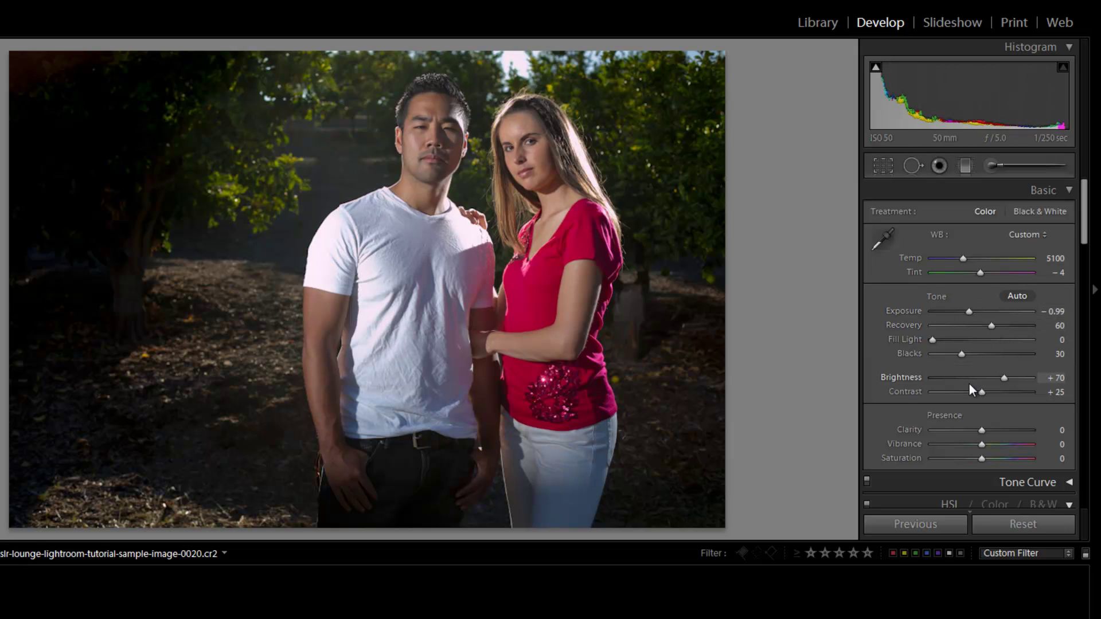
- Try Contrast at +45 and revert it, and set Brightness to +90 and Blacks to 36
key("shift+Up")
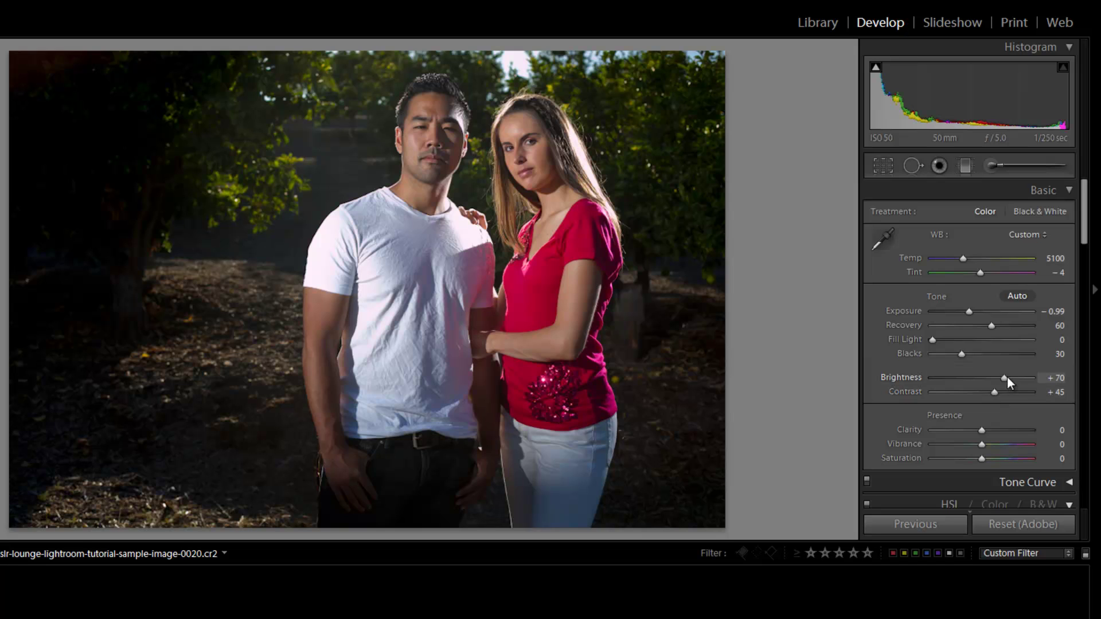
key("shift+Down")
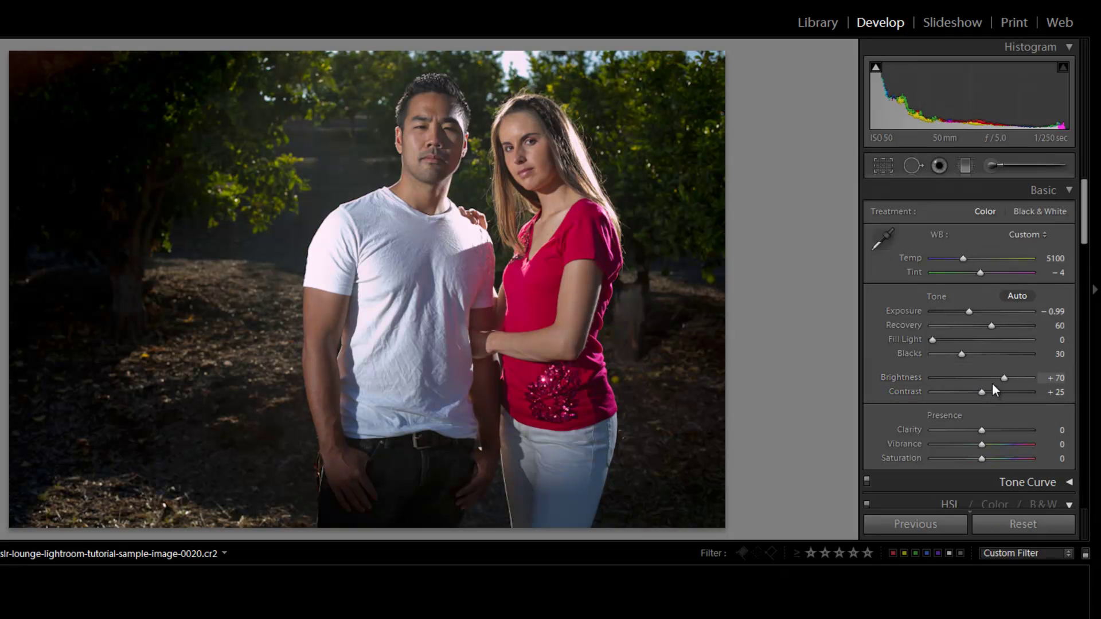
key("shift+Up")
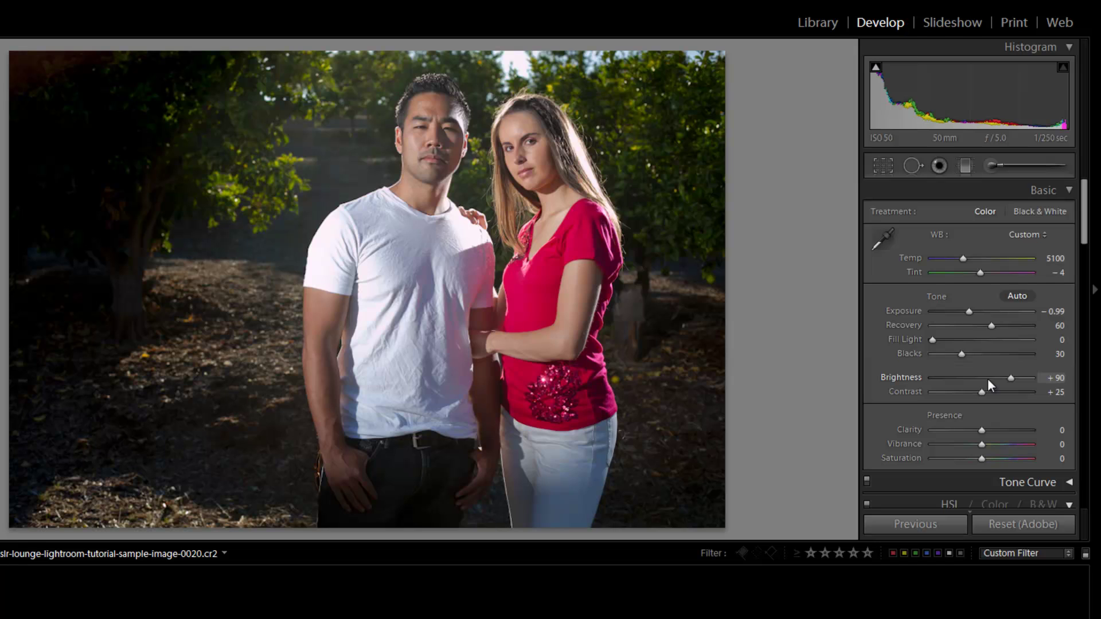
key("Down")
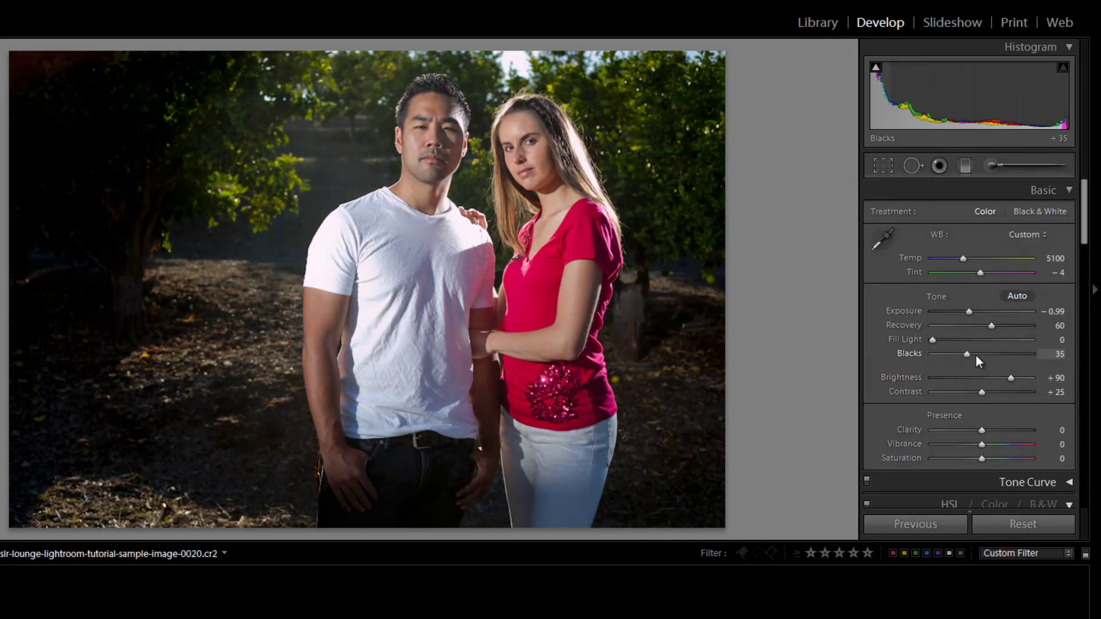
- Try brightening the photo's corners with a Lens Vignetting Amount of +60
scroll(975, 355, "down", 15)
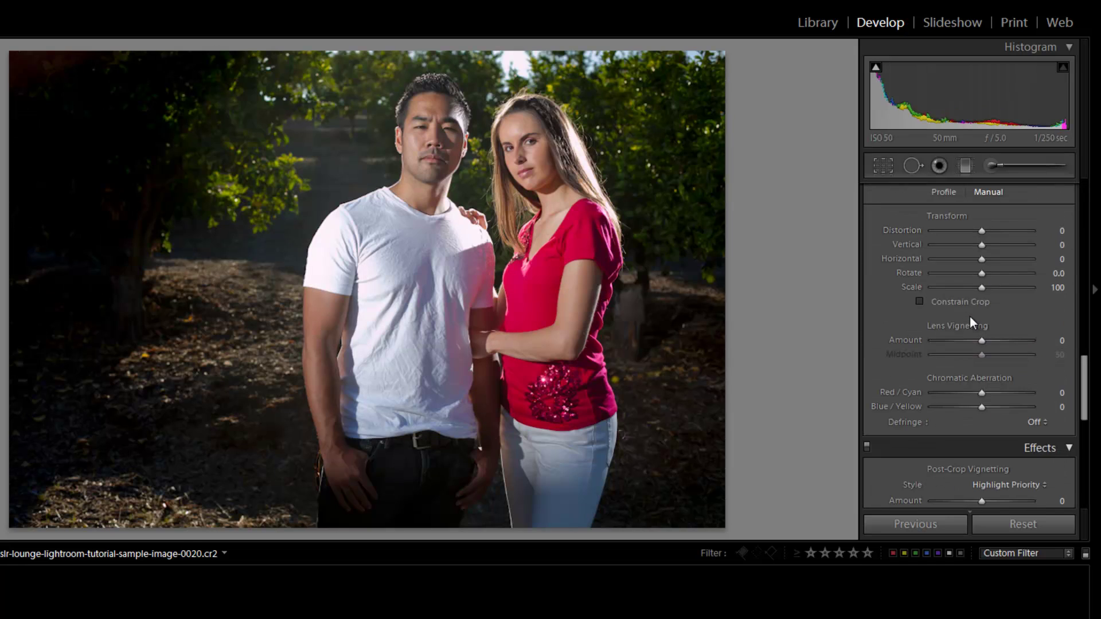
scroll(970, 316, "down", 4)
scroll(970, 317, "up", 1)
key("shift+Up")
key("shift+Up")
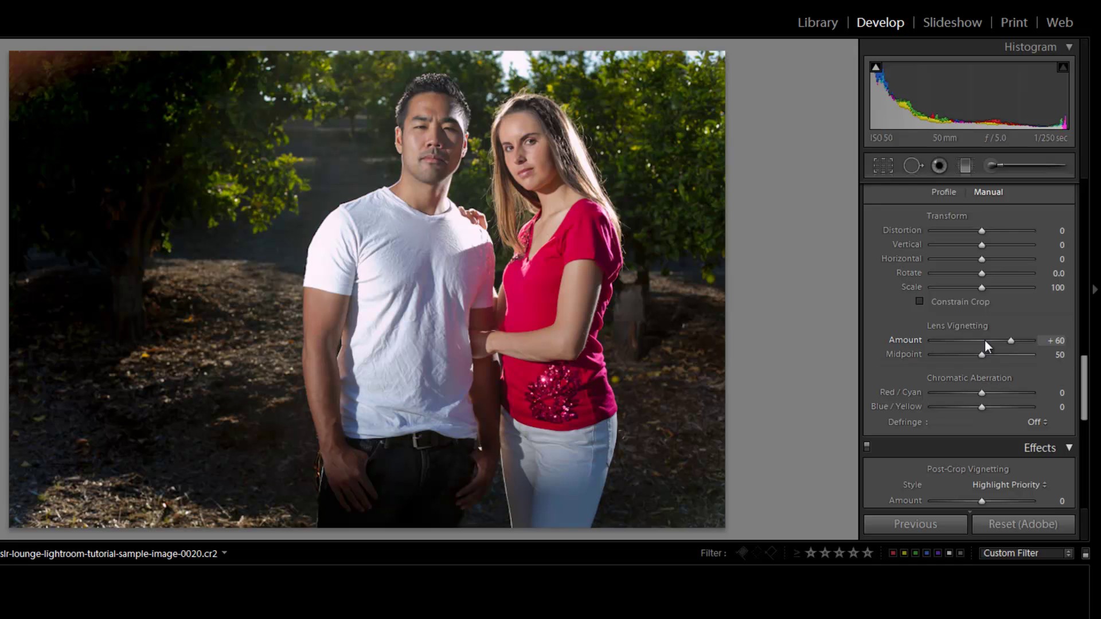
- Darken the photo's edges with a Lens Vignetting Amount of -60 and a Midpoint of 40
key("shift+Down")
key("shift+Down")
key("shift+Down")
key("shift+Down")
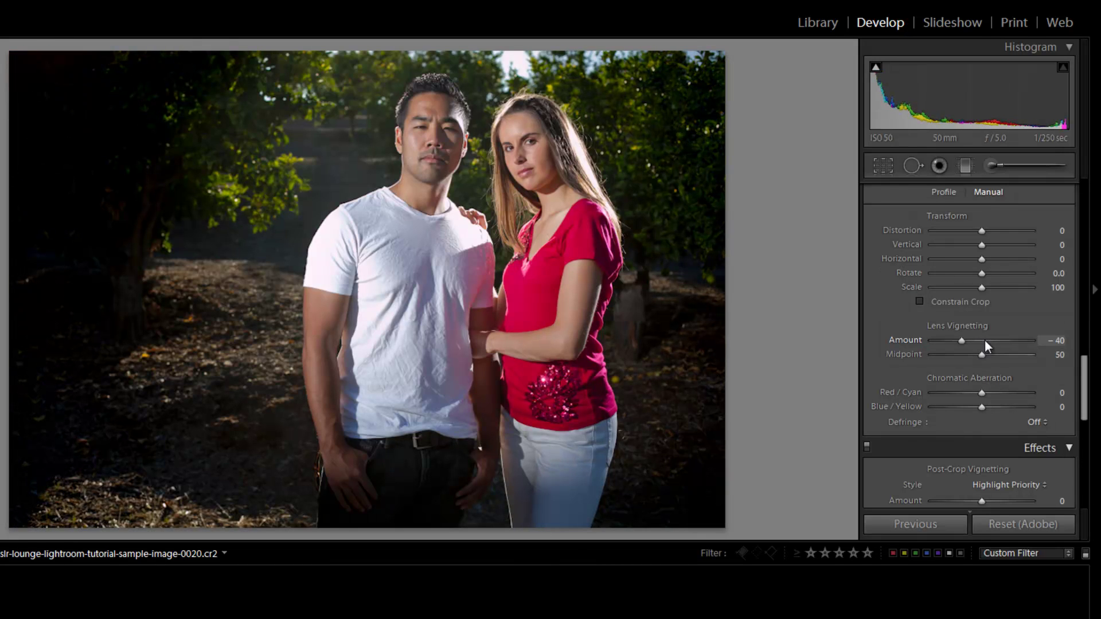
key("shift+Down")
key("shift+Down")
key("shift+Up")
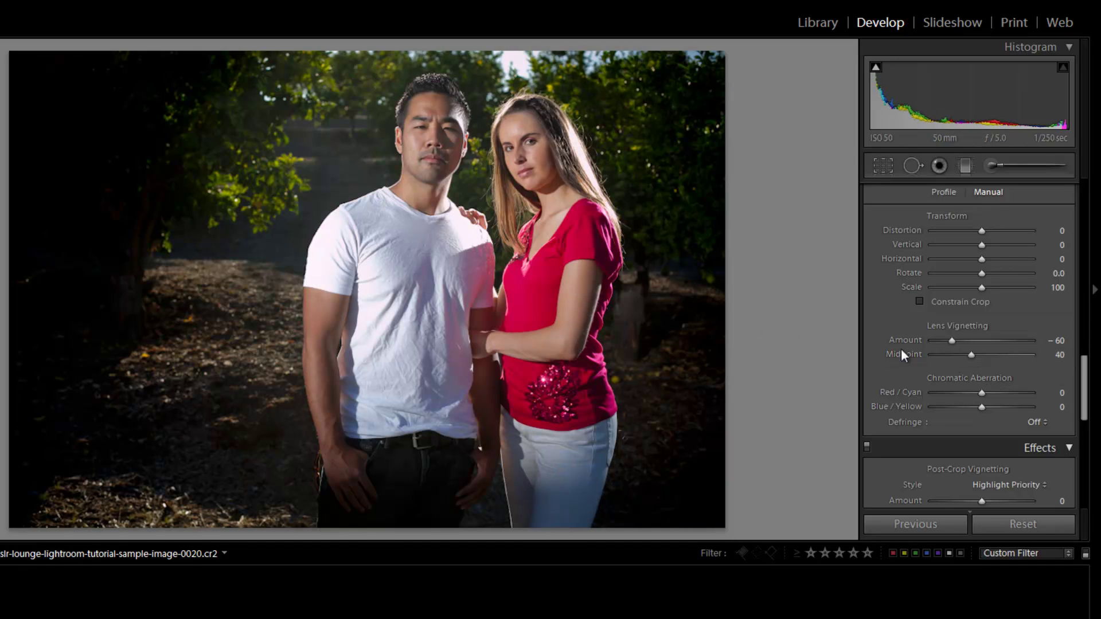
- Strengthen the dark lens vignette by setting its Amount to -75
key("shift")
key("Up")
key("Up")
key("Up")
key("Down")
key("Down")
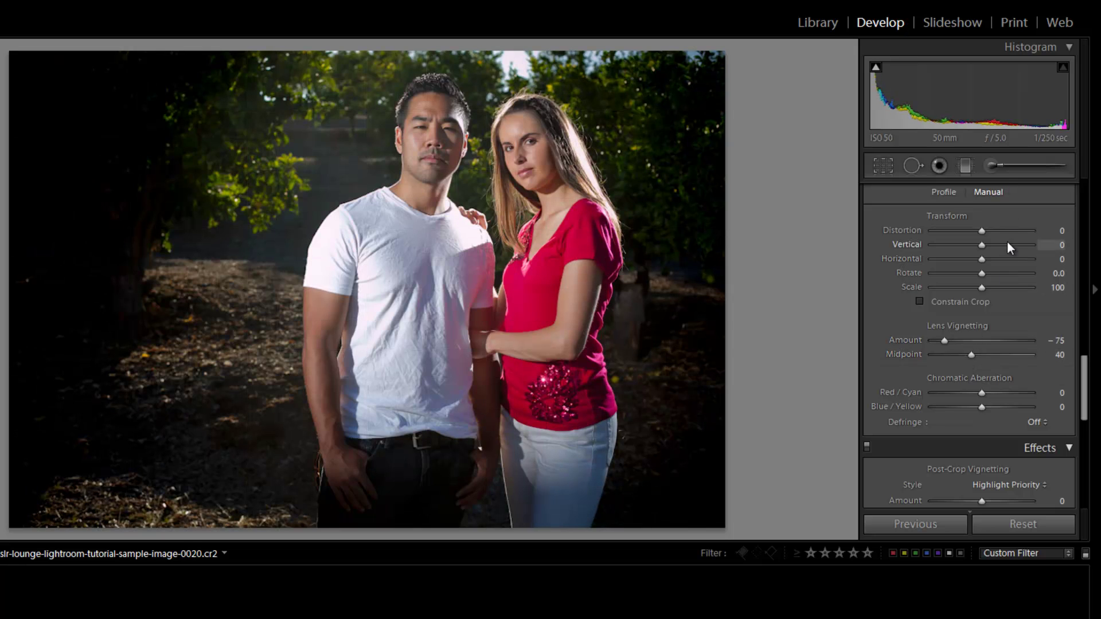
- Set the photo's Clarity and Vibrance to +20 each
scroll(1007, 241, "up", 10)
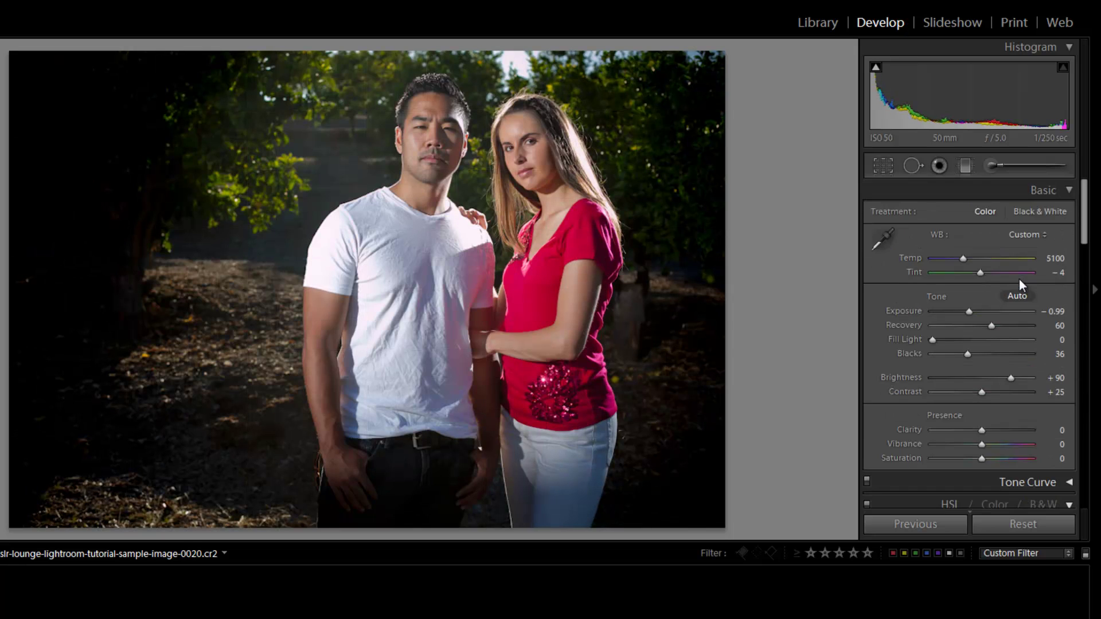
left_click(992, 445)
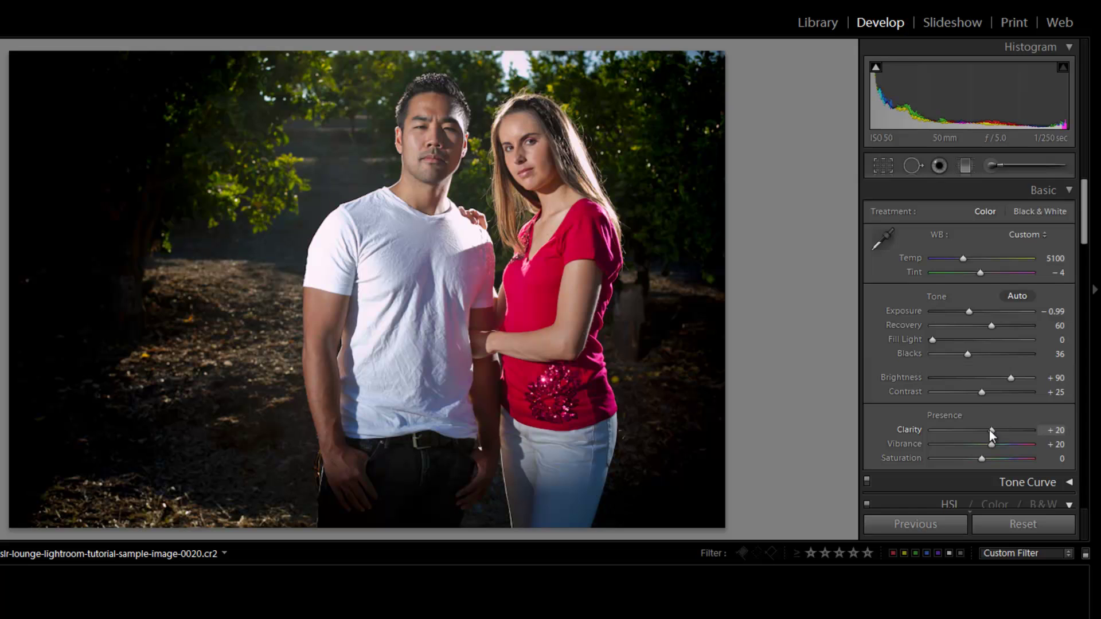
- Inspect the faces close up and set Sharpening to Amount 65, Radius 1.5 and Detail 35
scroll(974, 388, "down", 15)
scroll(974, 388, "up", 5)
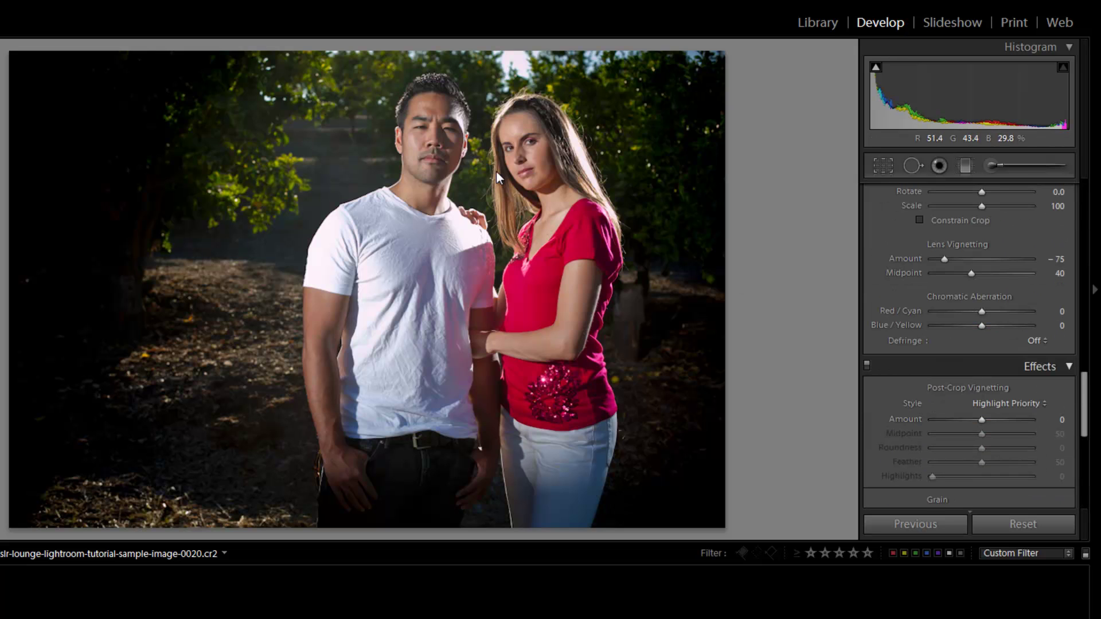
left_click(488, 138)
scroll(993, 304, "up", 5)
scroll(989, 321, "up", 3)
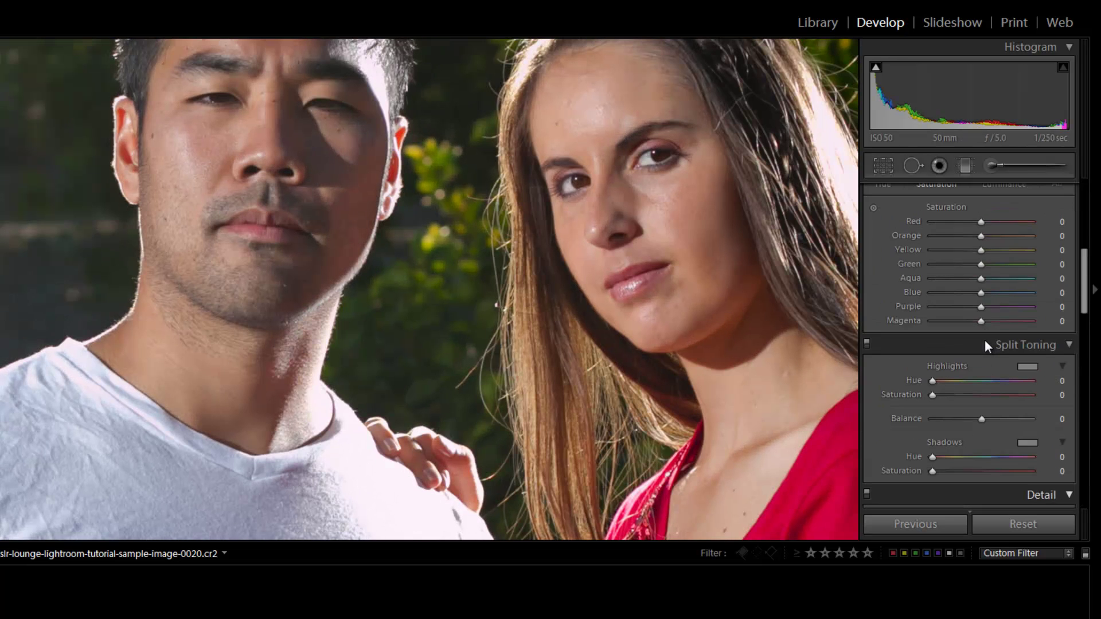
scroll(985, 340, "down", 6)
scroll(982, 310, "up", 2)
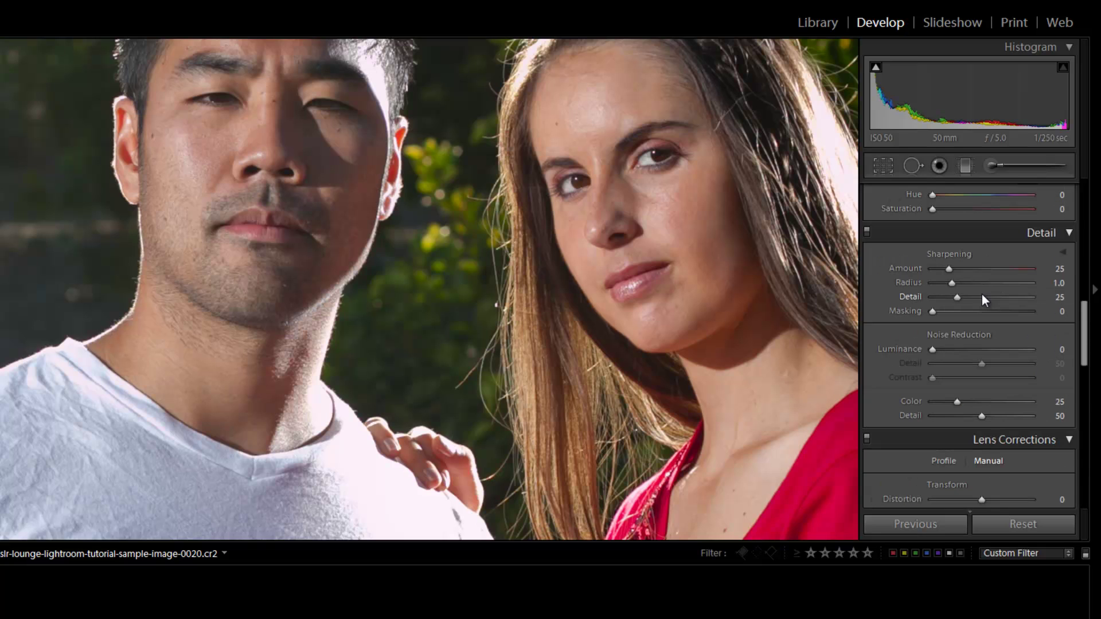
key("shift")
key("shift+Up")
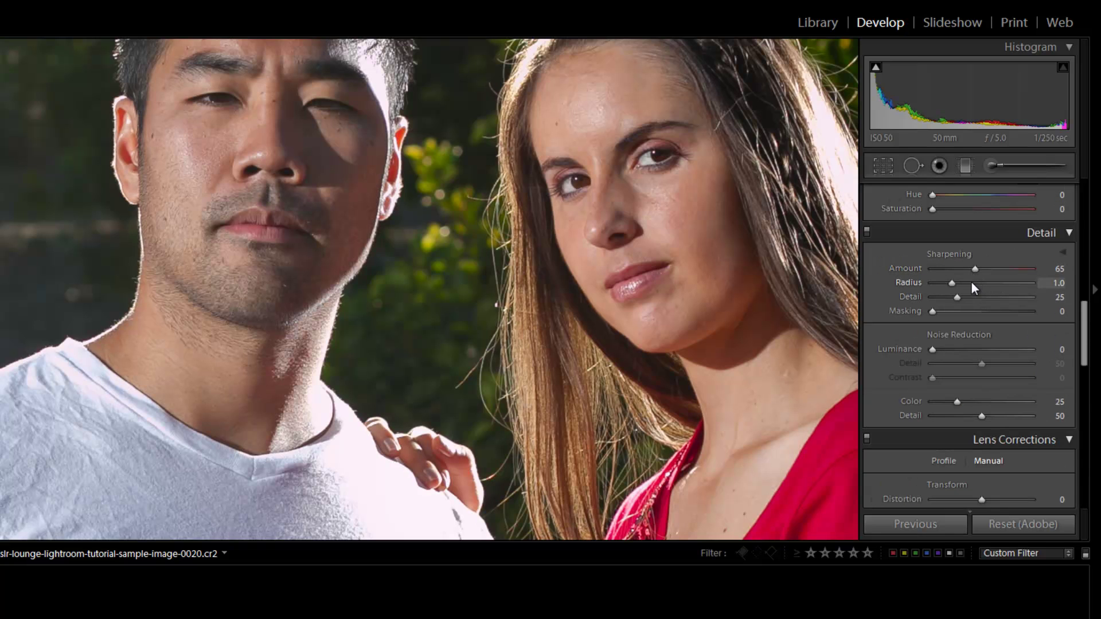
key("shift+Up")
key("shift+Up")
key("Down")
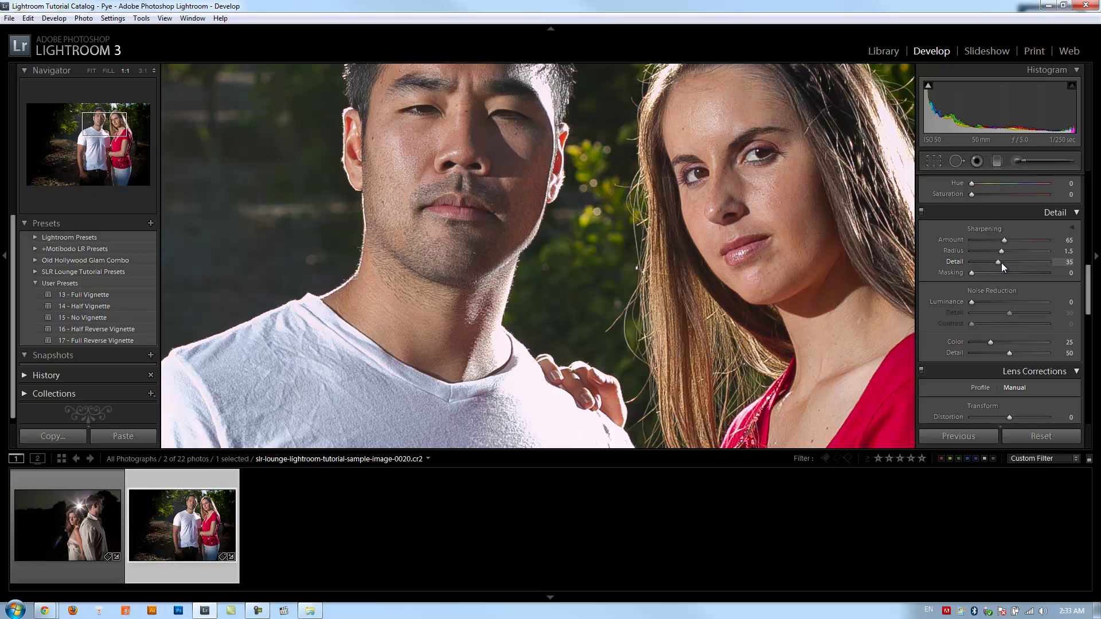
- Reduce the Sharpening Amount to 55 and Radius to 1.4, and show the whole photo again
key("Down")
key("Down")
left_click(594, 205)
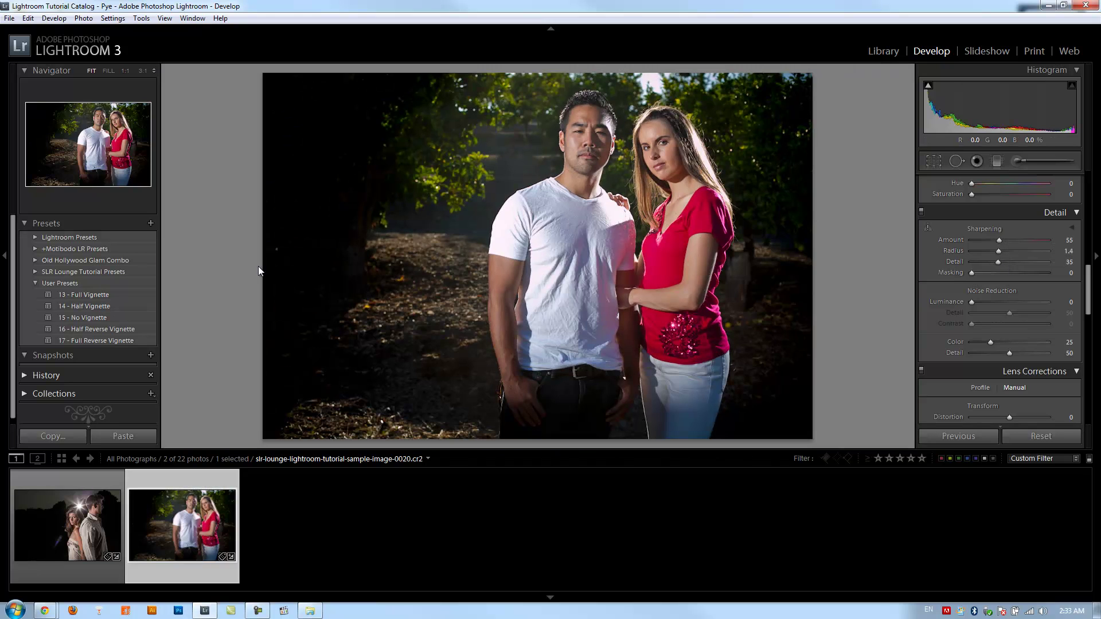
- Save the current look as a snapshot named Color Corrected
left_click(147, 355)
type("Color Corrected")
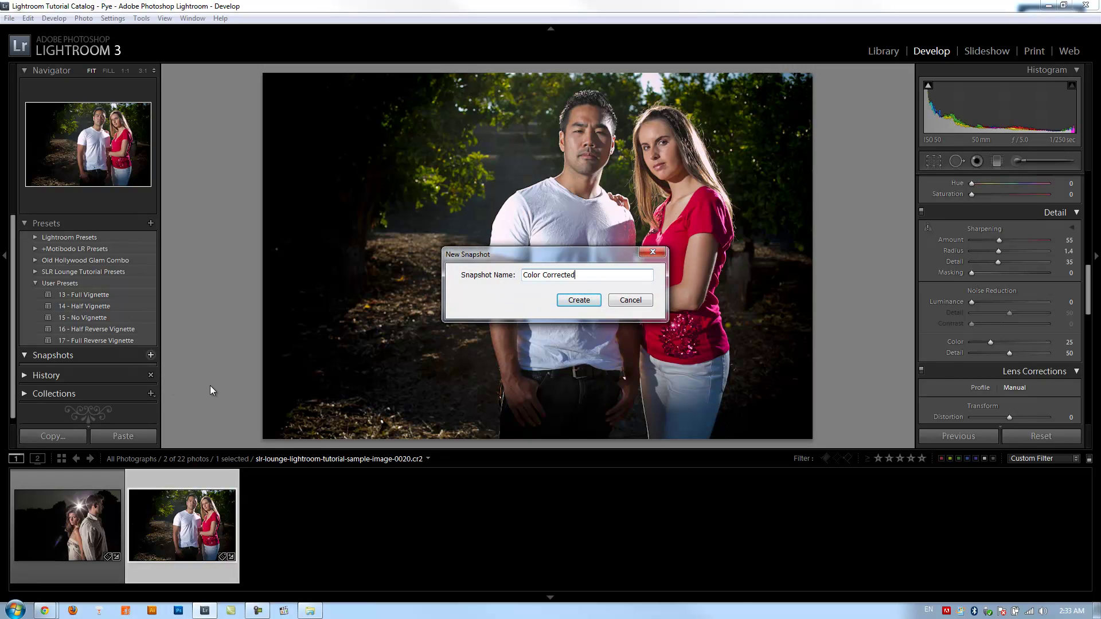
key("Return")
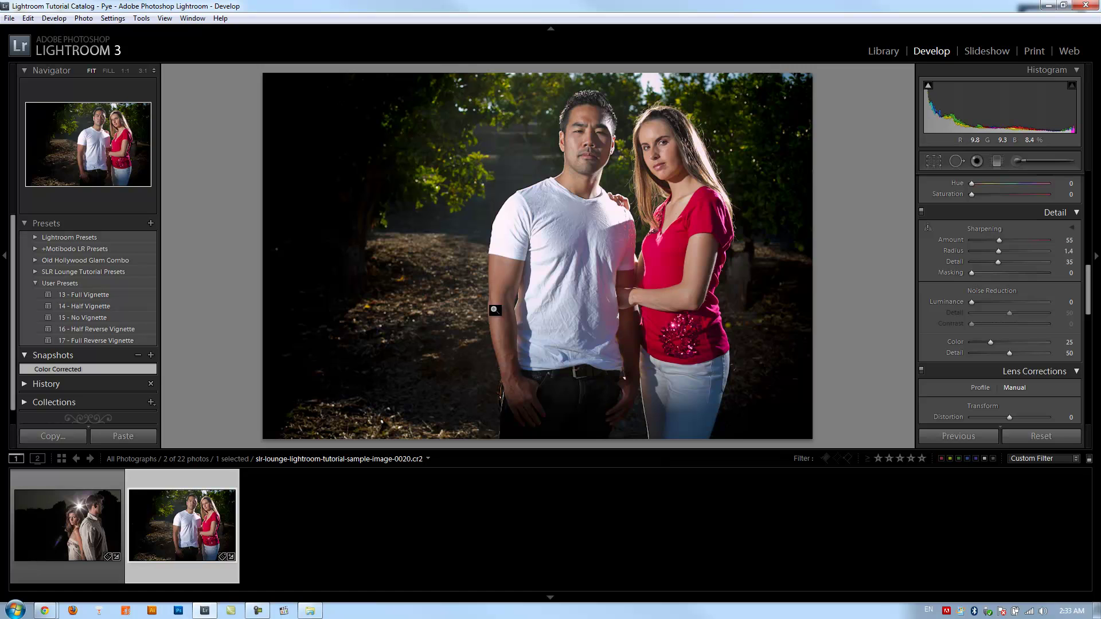
- Paint the contrast, clarity and sharpness effect across the photo using the Adjustment Brush at Size 43
scroll(966, 250, "up", 5)
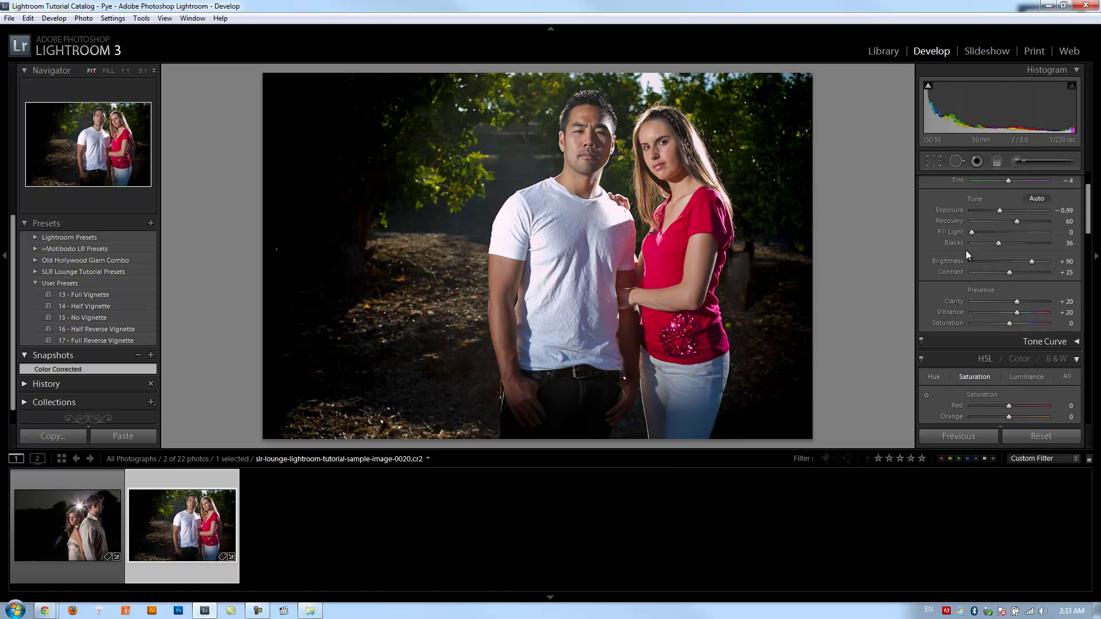
left_click(1023, 158)
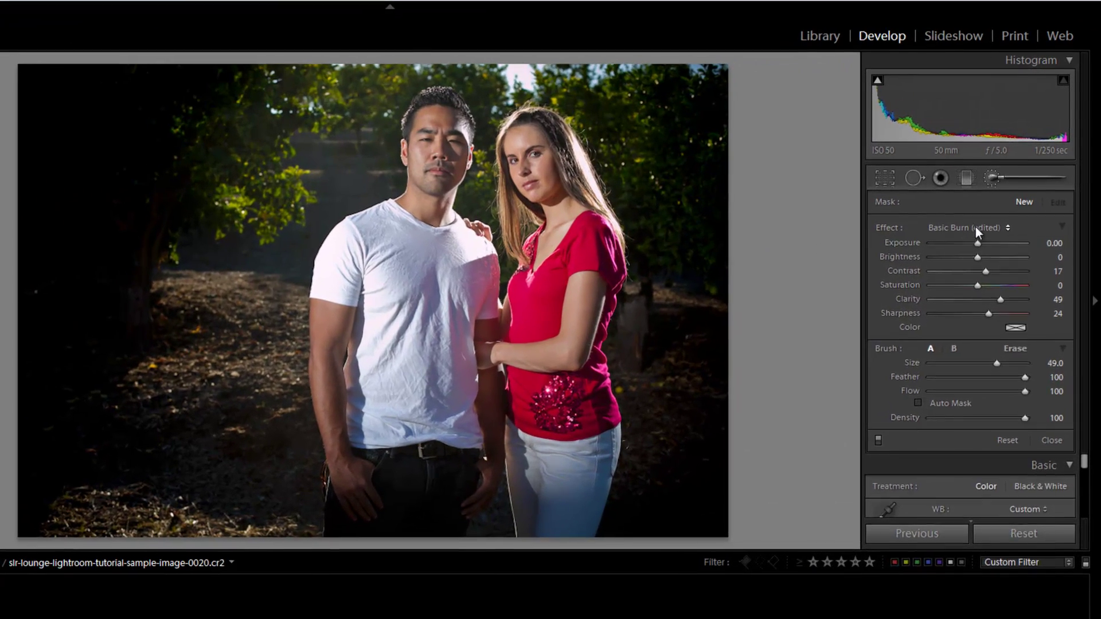
left_click(992, 209)
left_click(977, 250)
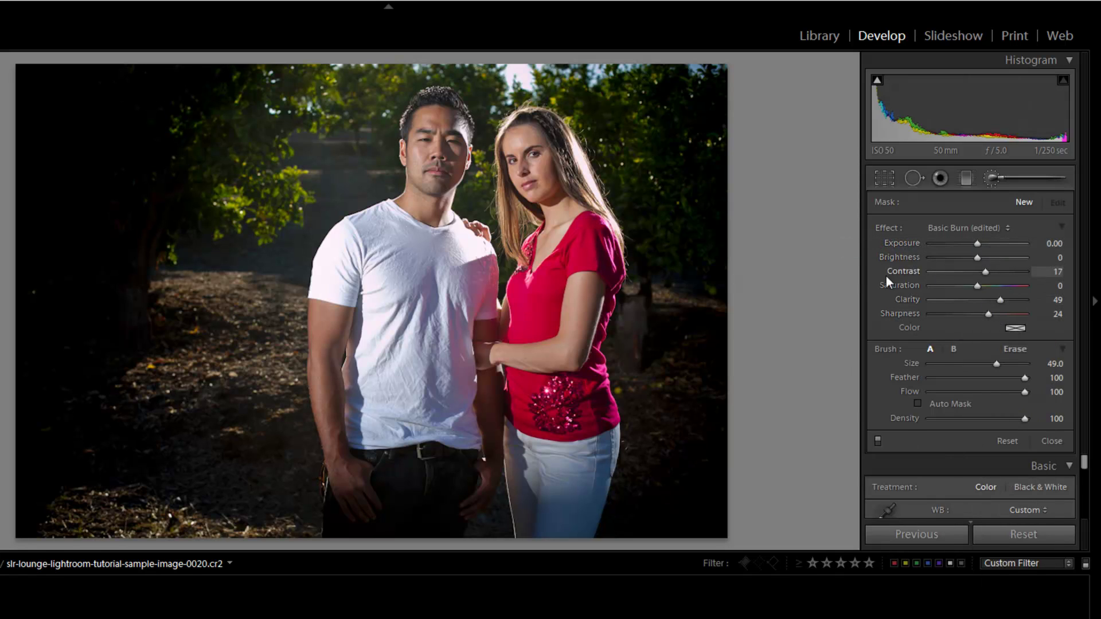
scroll(760, 257, "down", 2)
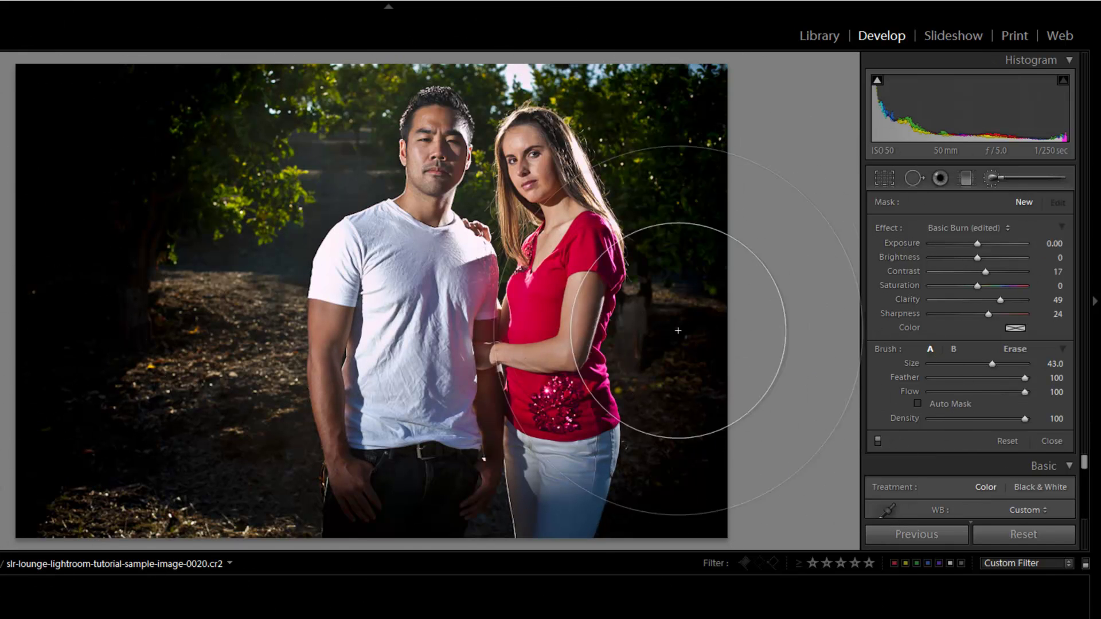
left_click_drag(719, 128, 465, 189)
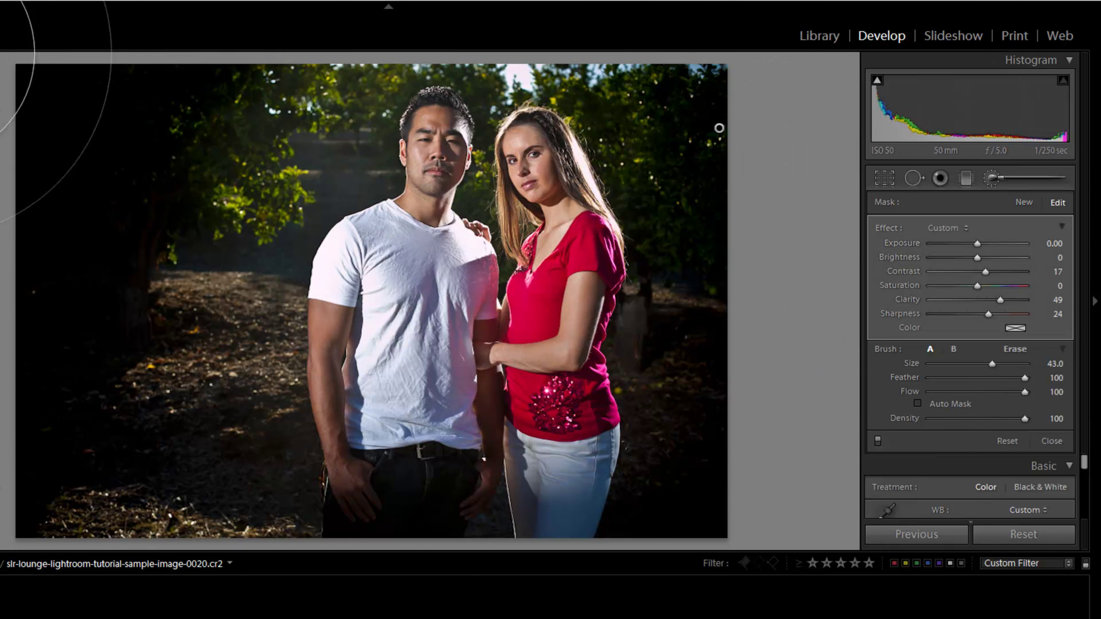
- Erase the brush effect from the faces, woman's chest and the couple's arms at Size 8, and set the effect's Clarity to 33
key("alt")
scroll(435, 131, "down", 1)
mouse_move(436, 131)
left_mouse_down()
mouse_move(426, 173)
mouse_move(439, 129)
mouse_move(451, 136)
mouse_move(432, 181)
mouse_move(434, 213)
mouse_move(407, 202)
mouse_move(427, 190)
mouse_move(442, 134)
left_mouse_up()
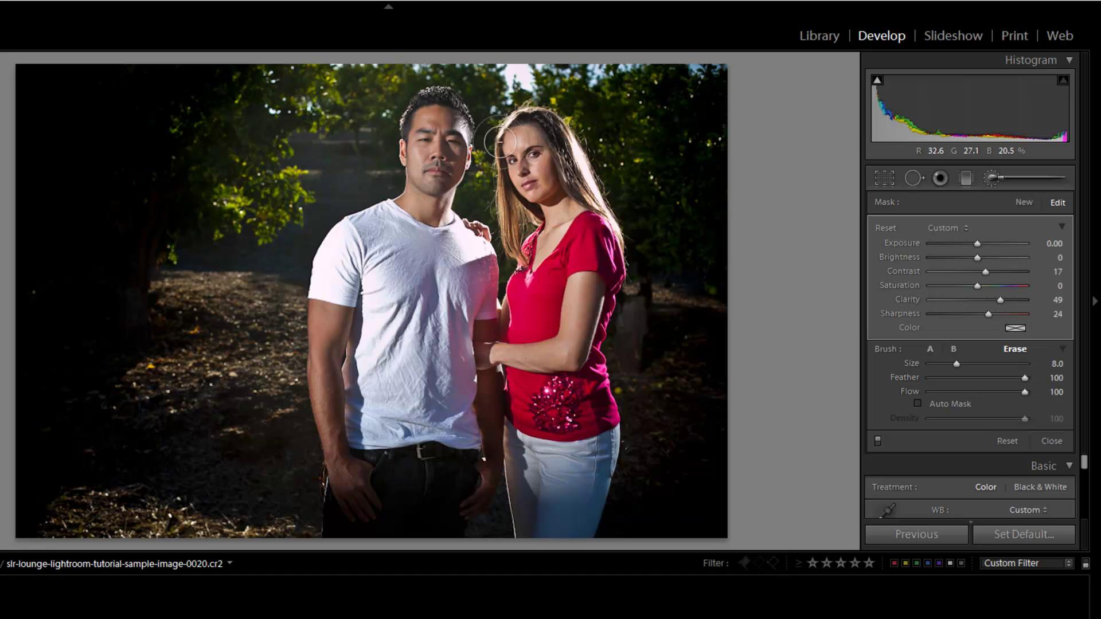
mouse_move(530, 137)
left_mouse_down()
mouse_move(524, 175)
mouse_move(536, 151)
mouse_move(561, 214)
mouse_move(541, 261)
left_mouse_up()
mouse_move(338, 322)
left_mouse_down()
mouse_move(327, 331)
mouse_move(336, 412)
mouse_move(351, 486)
mouse_move(370, 507)
left_mouse_up()
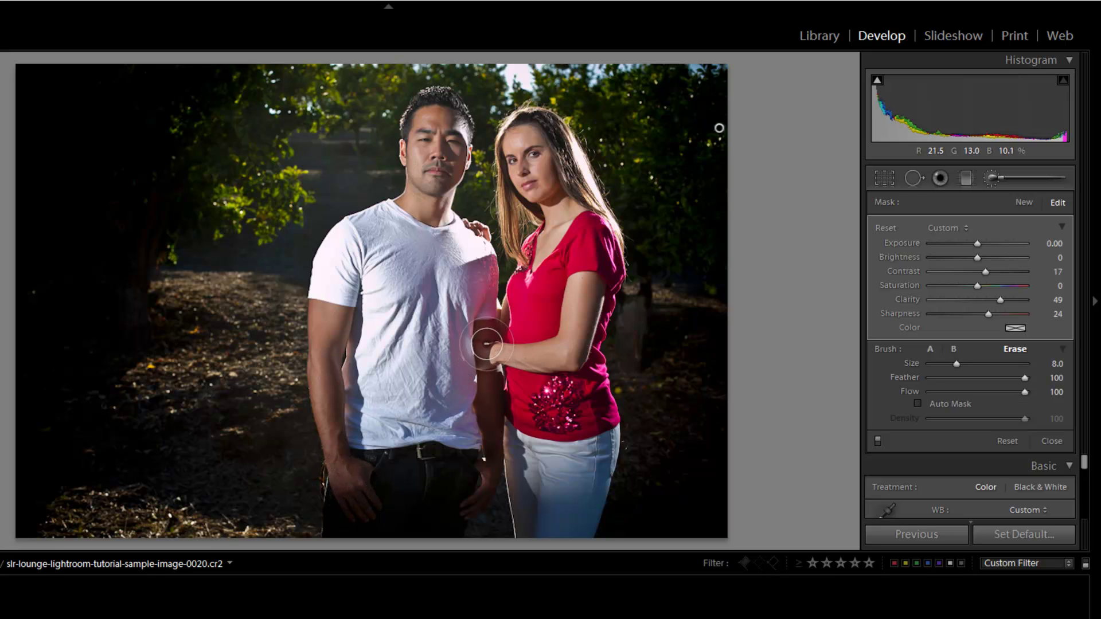
left_click_drag(488, 344, 476, 492)
mouse_move(541, 363)
left_mouse_down()
mouse_move(571, 334)
mouse_move(583, 289)
mouse_move(571, 351)
mouse_move(570, 332)
left_mouse_up()
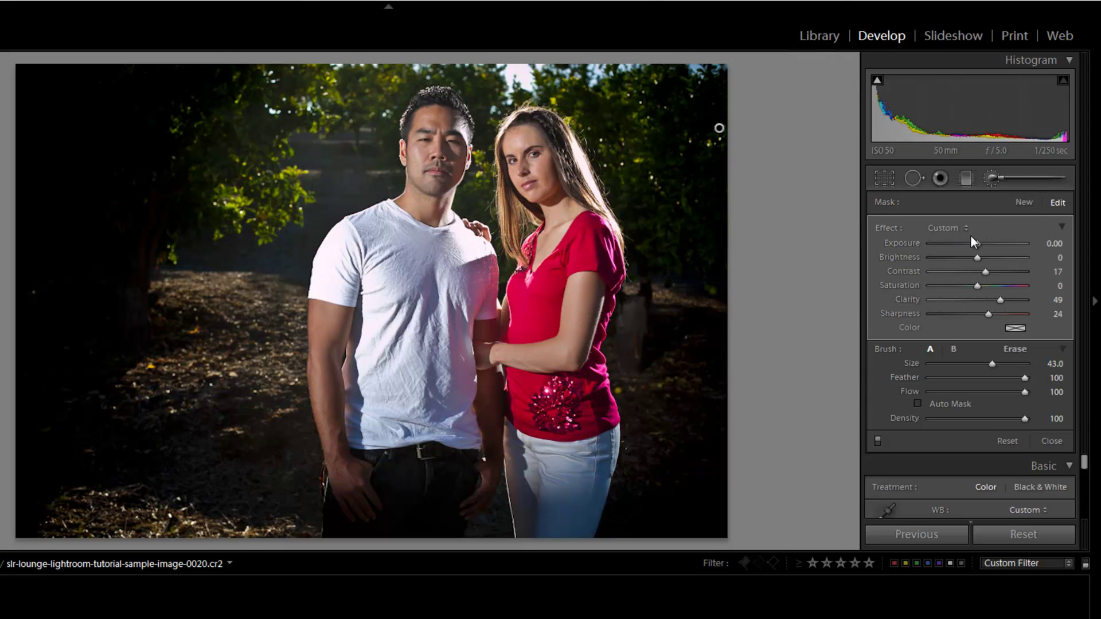
left_click(993, 298)
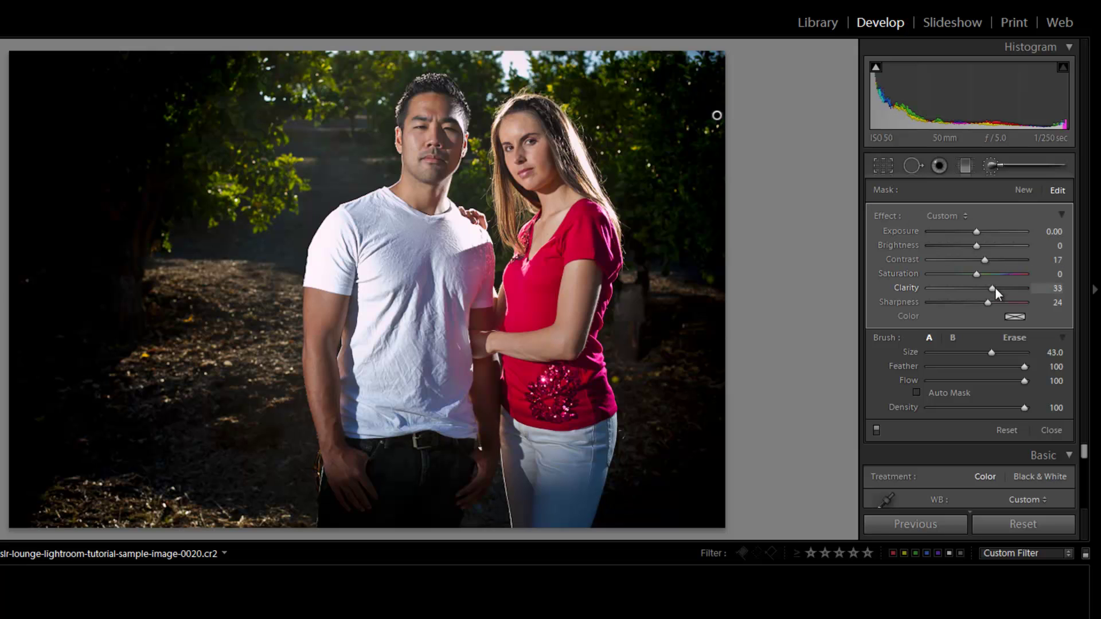
left_click_drag(991, 288, 995, 221)
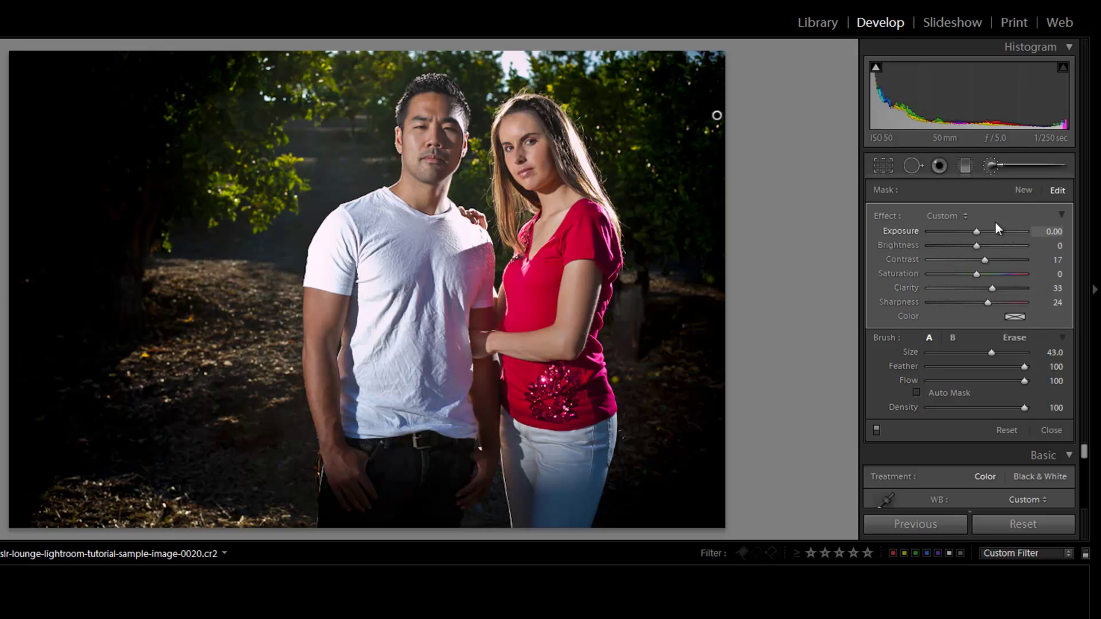
- Paint a new brush adjustment with Contrast 8 and Clarity 24 across the photo at Size 51, and close the Adjustment Brush
left_click(1016, 193)
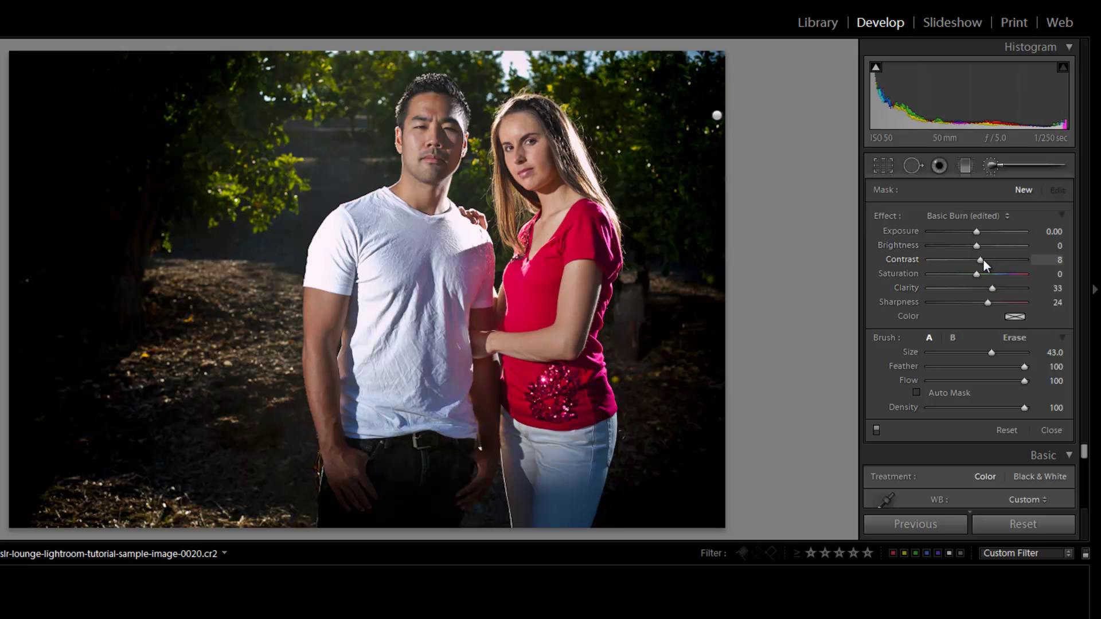
left_click(987, 288)
scroll(618, 400, "up", 1)
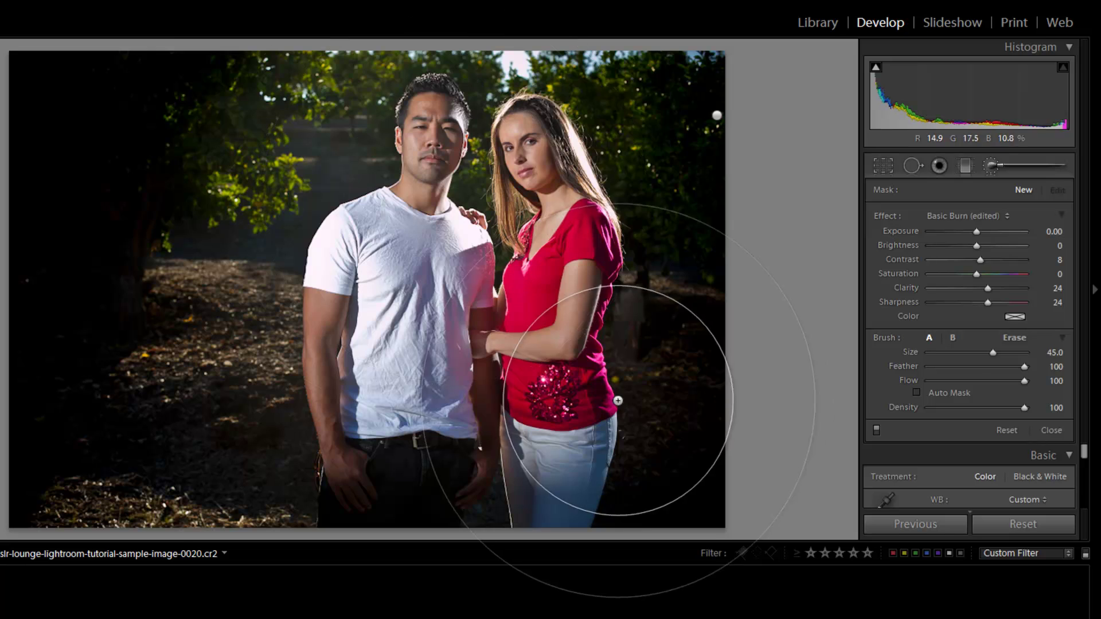
scroll(618, 400, "up", 3)
mouse_move(192, 178)
left_mouse_down()
mouse_move(590, 368)
mouse_move(10, 463)
mouse_move(686, 527)
mouse_move(1100, 618)
mouse_move(557, 618)
mouse_move(1100, 533)
left_mouse_up()
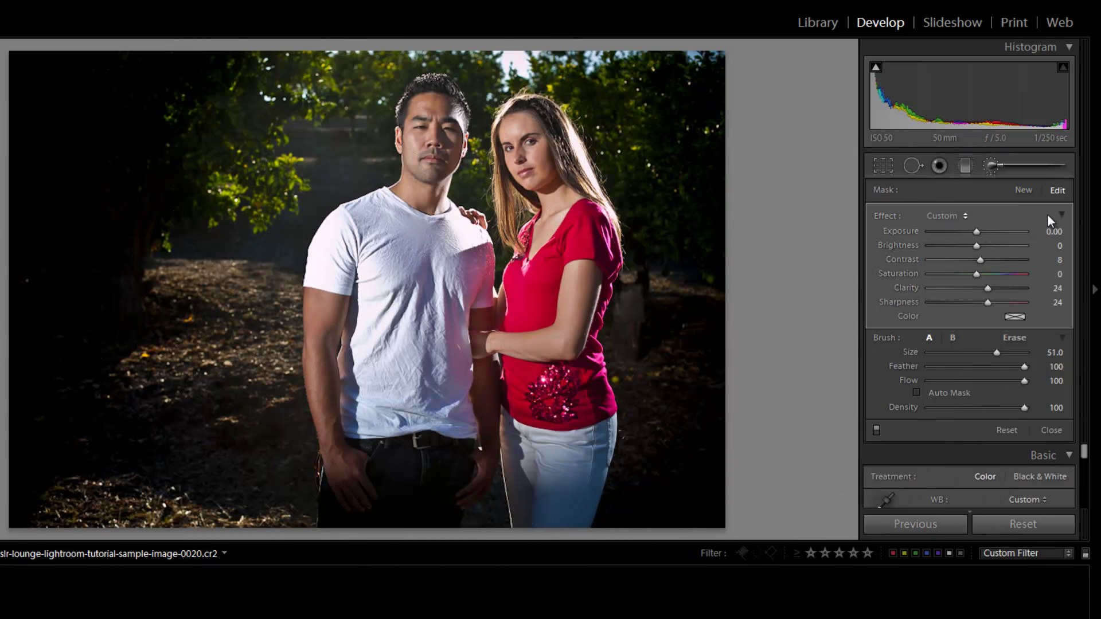
left_click(995, 170)
- Examine the couple's faces, hair and shirts close up, and show the whole photo again
left_click(488, 138)
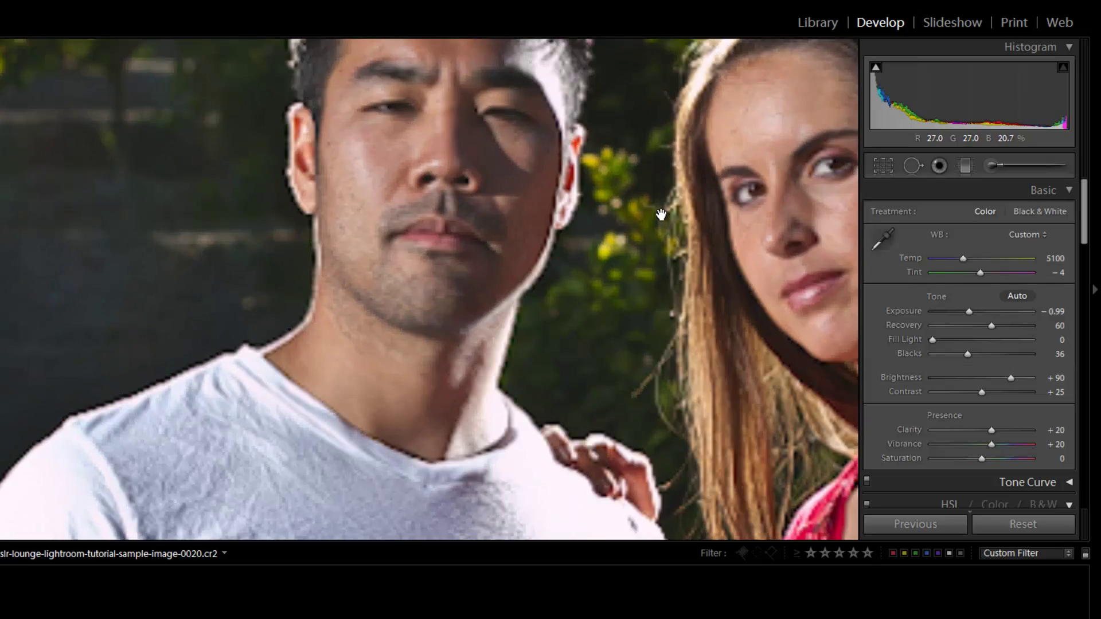
left_click_drag(661, 214, 524, 214)
left_click_drag(502, 321, 455, 130)
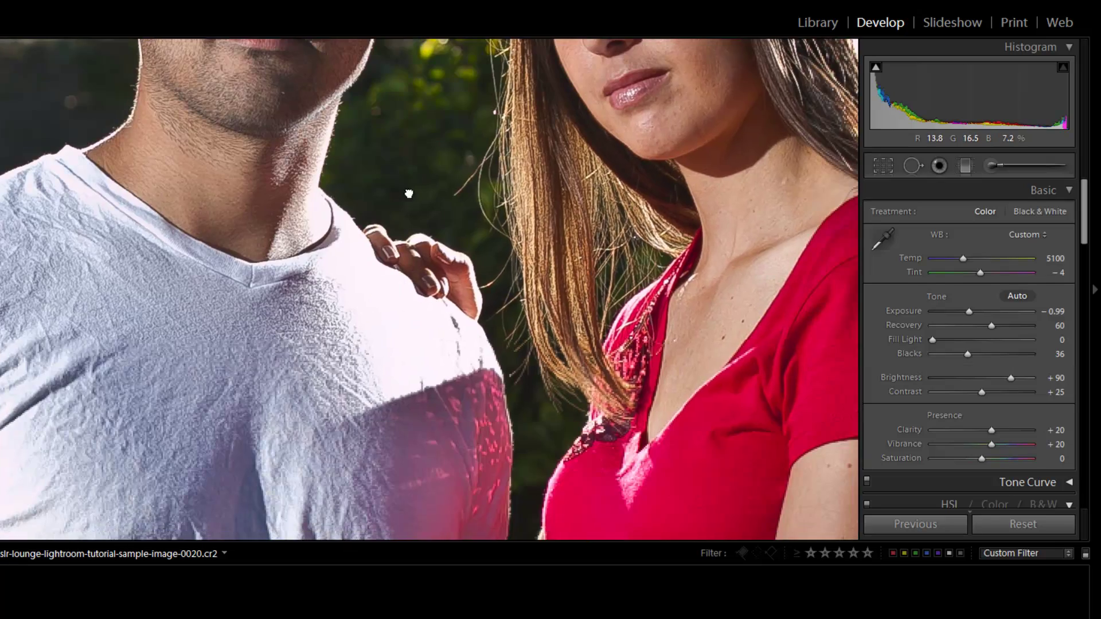
left_click_drag(408, 194, 386, 423)
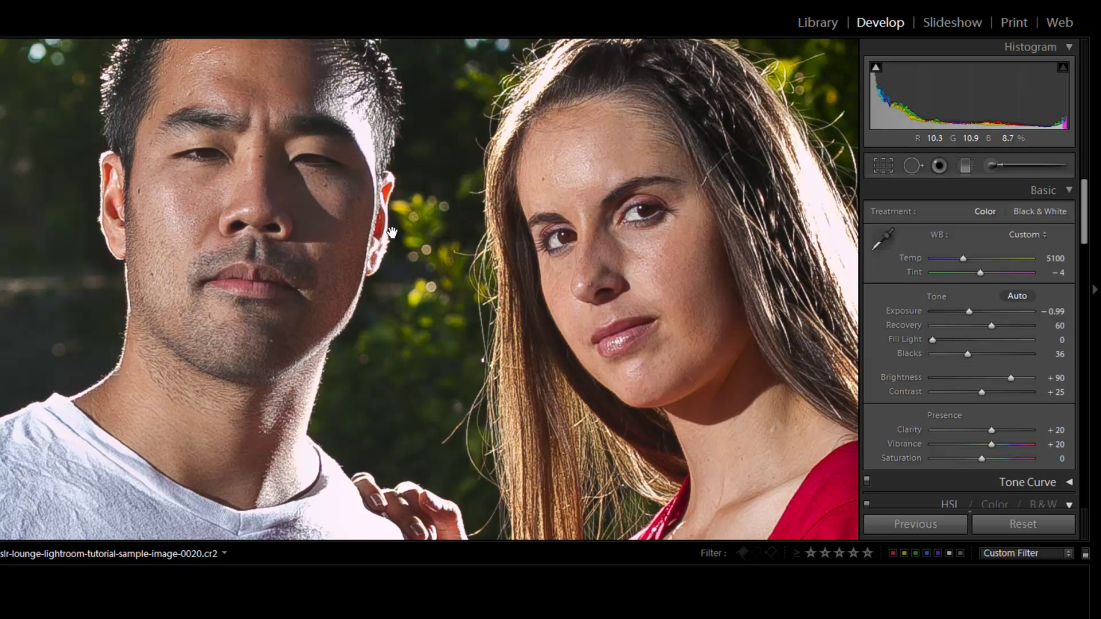
left_click_drag(337, 265, 418, 284)
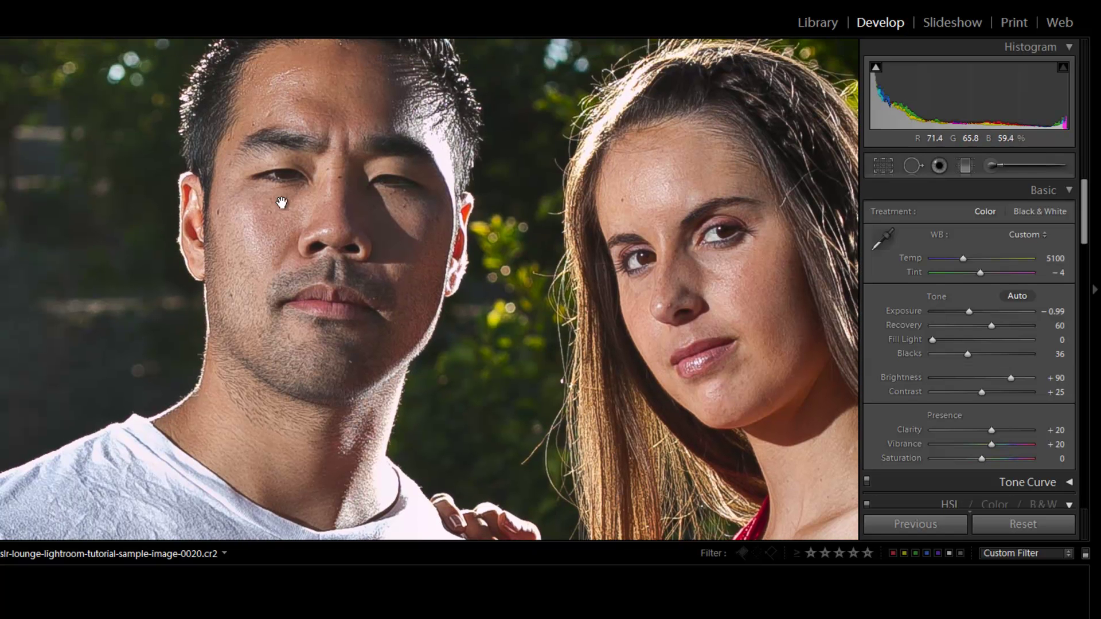
left_click(539, 293)
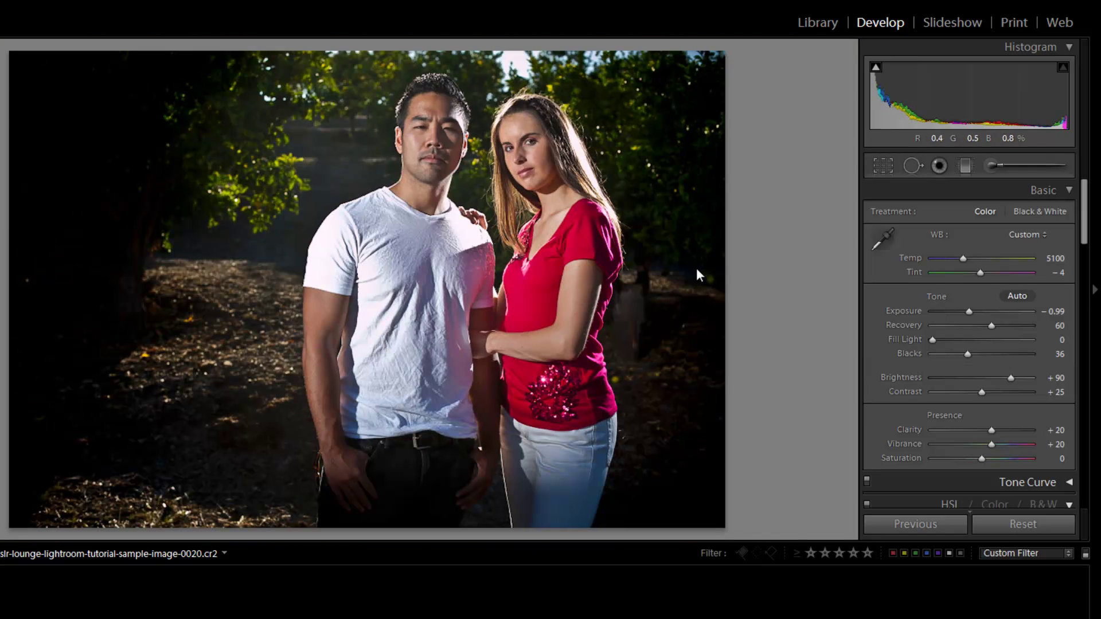
- Warm up the white balance by setting Temp to 6100
key("shift+Up")
key("shift+Up")
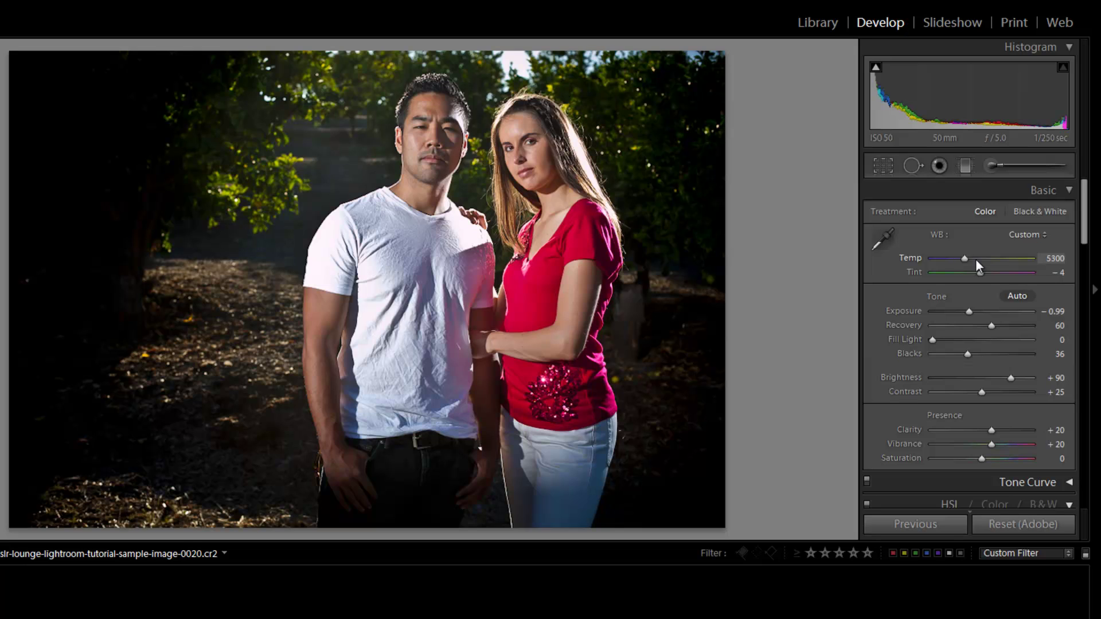
key("Up")
key("Up")
key("Up")
key("Up")
key("Up")
key("Up")
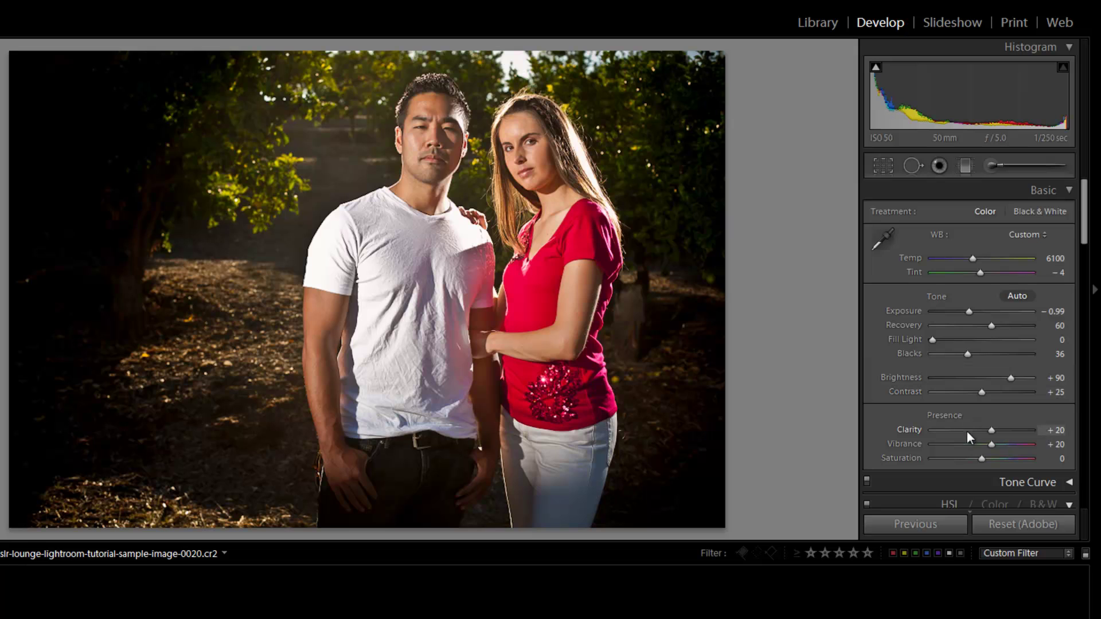
- Mute the photo's colors by setting Vibrance to -30
key("Down")
key("Down")
key("Down")
key("Down")
key("Down")
key("Down")
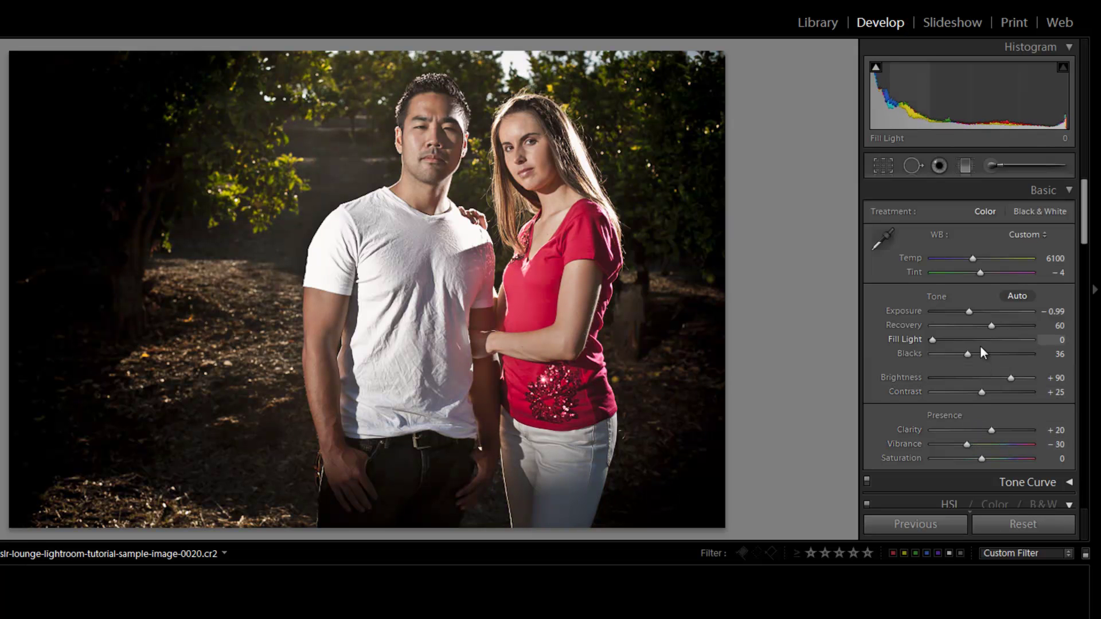
- Deepen the shadows by setting Blacks to 49
key("Up")
key("Up")
key("Up")
key("Up")
key("Up")
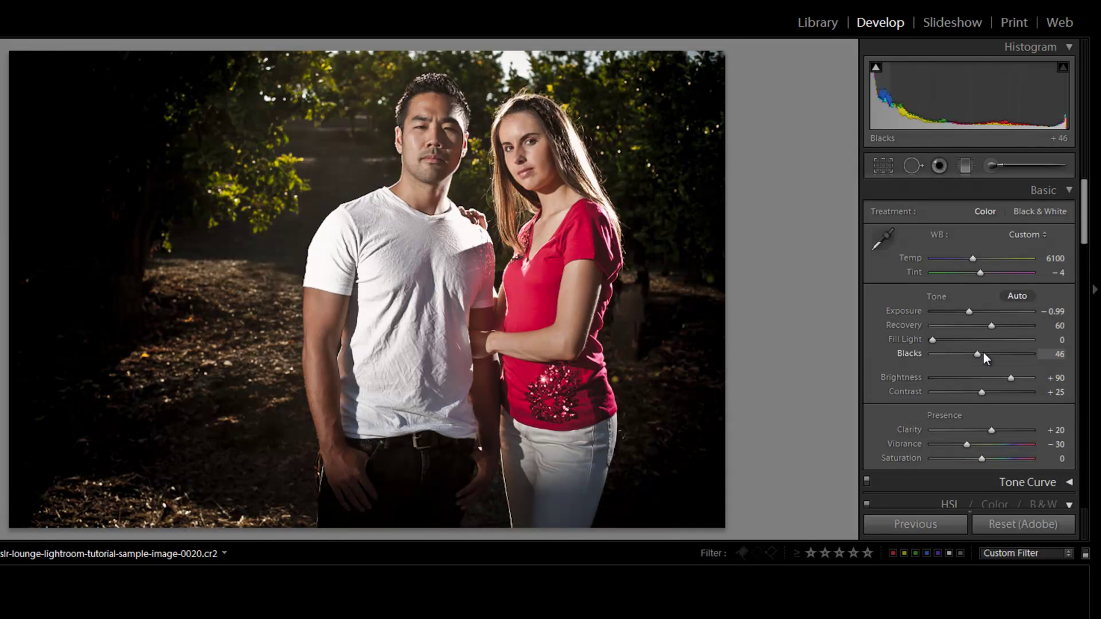
key("Up")
key("Up")
key("Up")
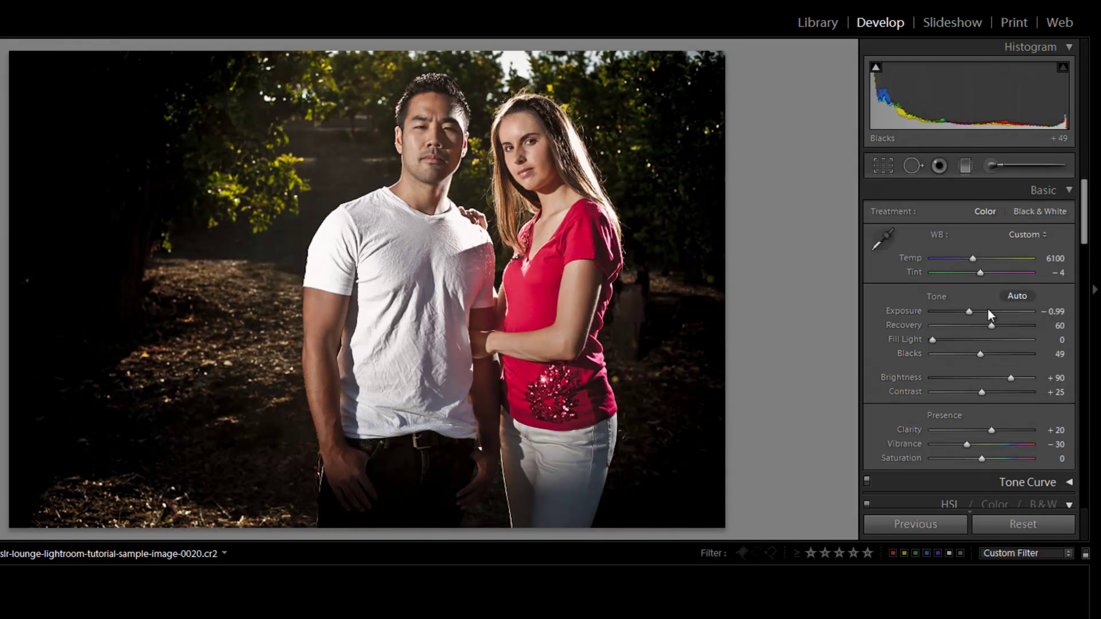
- Darken the photo by setting Exposure to -1.19
key("Down")
key("Down")
key("Down")
key("Down")
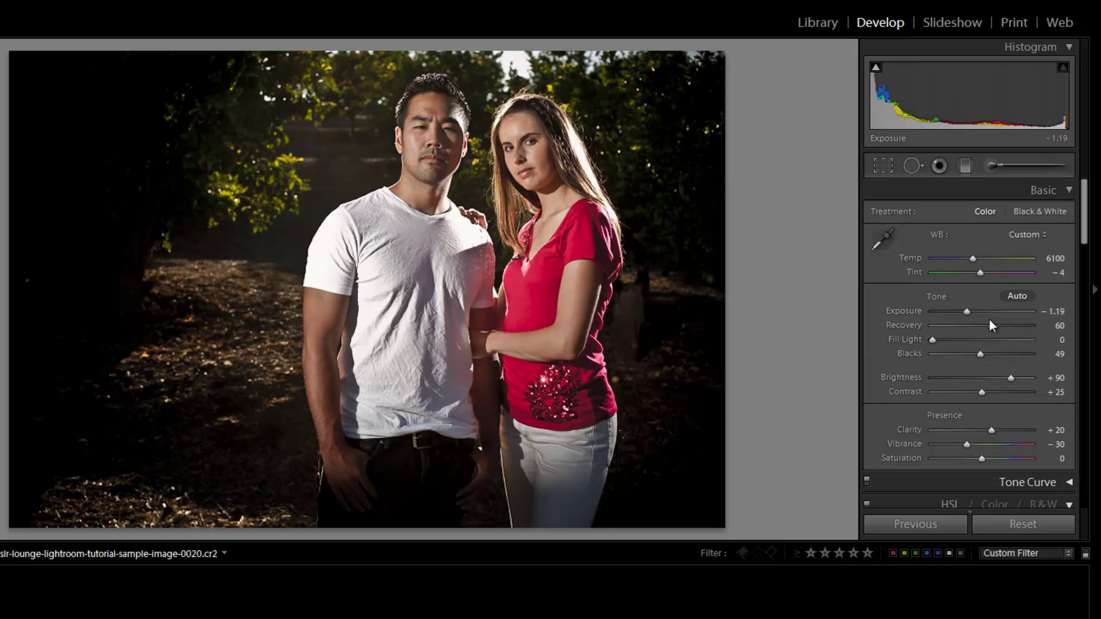
- Set Recovery to 100 and Brightness to +100
key("shift+Up")
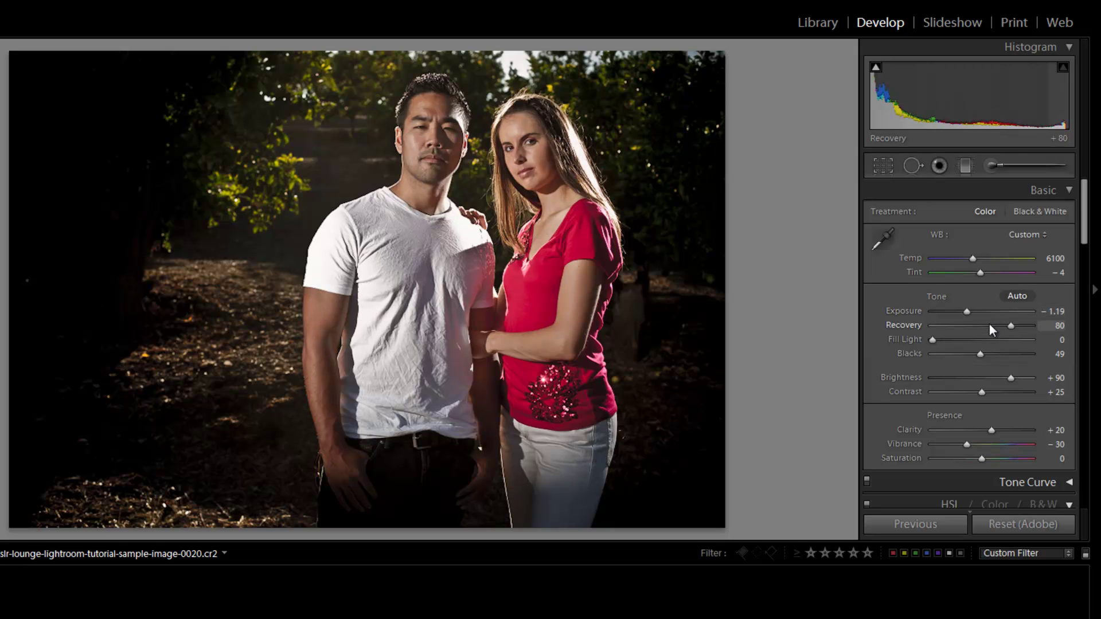
key("shift+Up")
key("shift+Up")
key("shift+Up")
key("shift+Up")
key("shift+Up")
key("shift+Up")
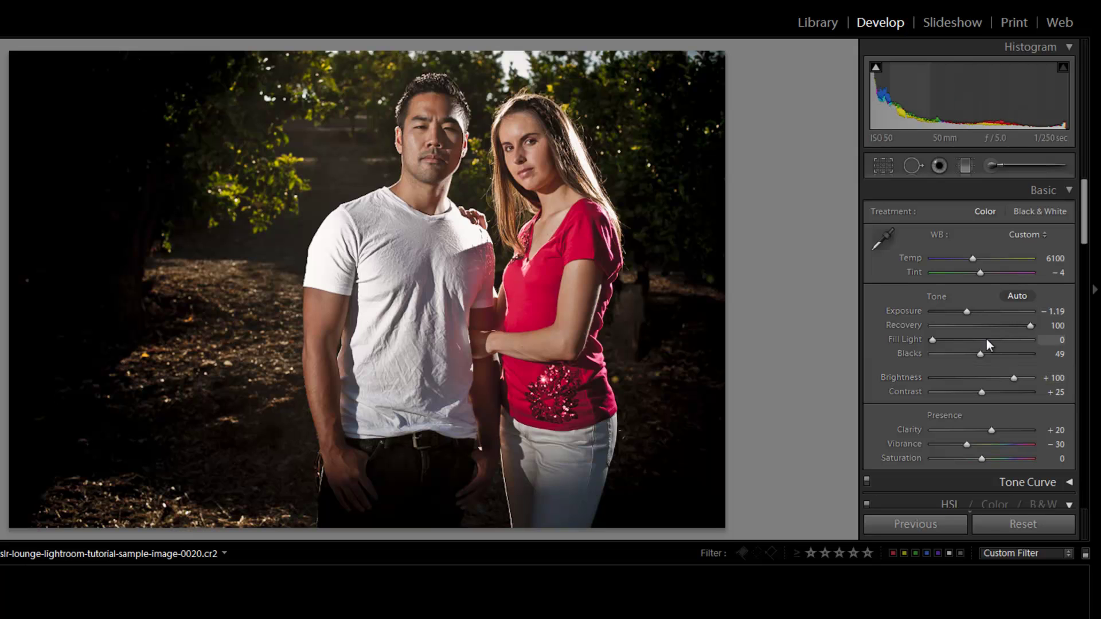
- Desaturate the photo slightly by setting Saturation to -10
key("shift")
key("shift+Down")
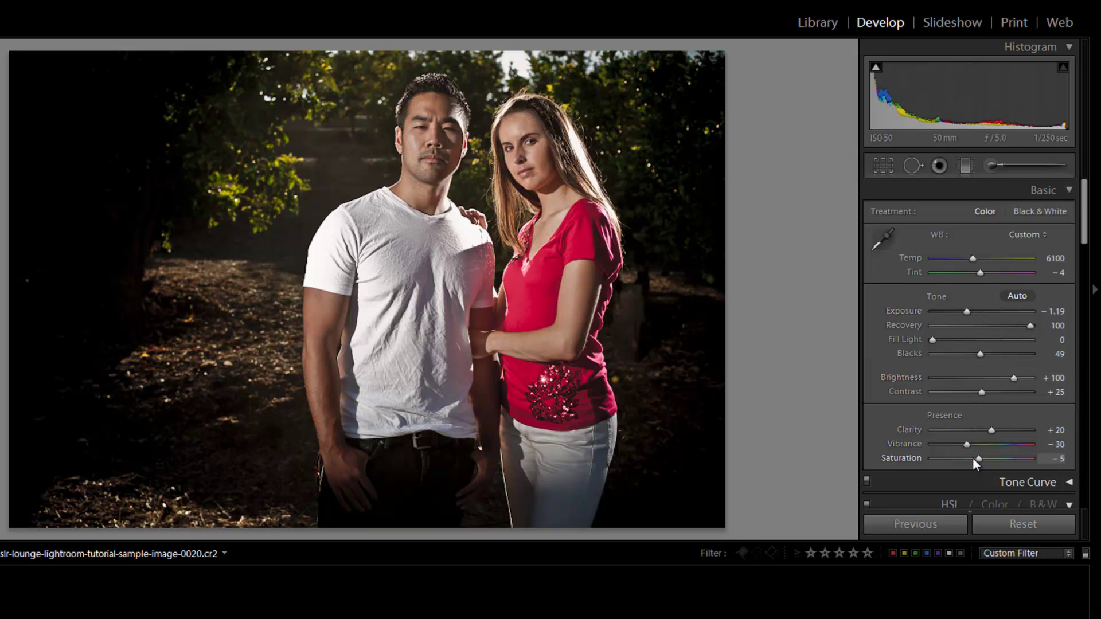
key("shift+Down")
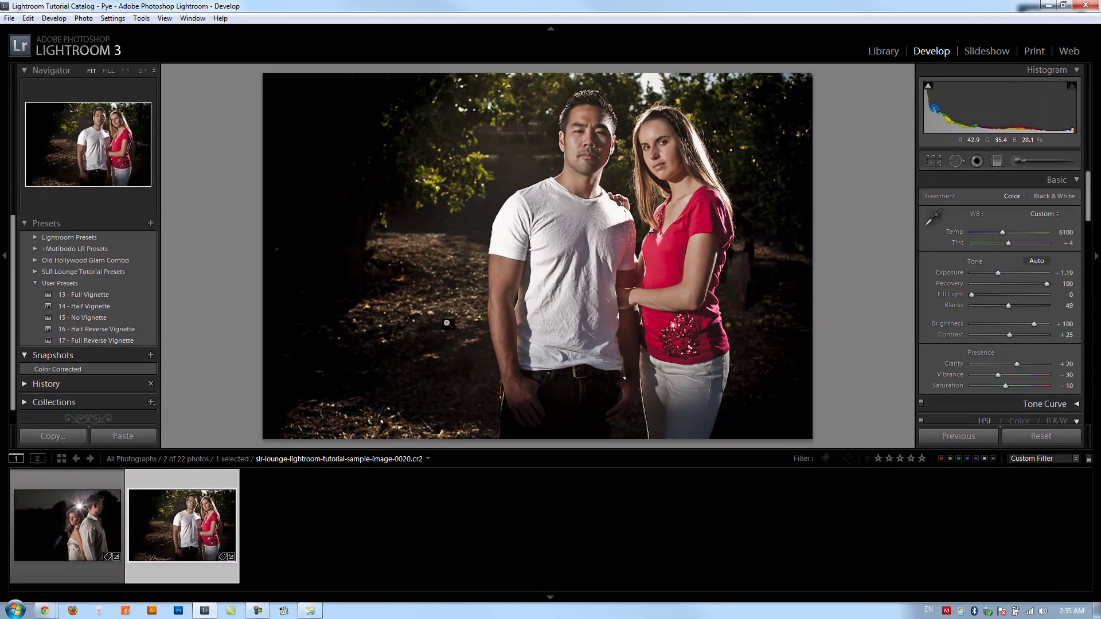
- Save the current look as a snapshot named Color Corrected Editorial
left_click(154, 351)
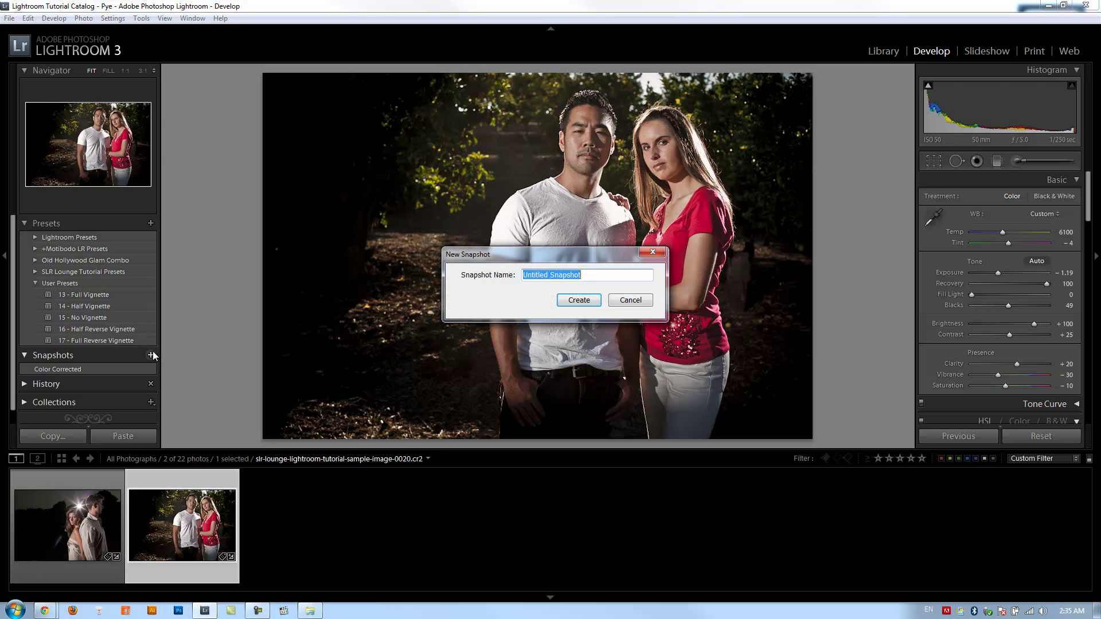
type("Color Corrected Editorial")
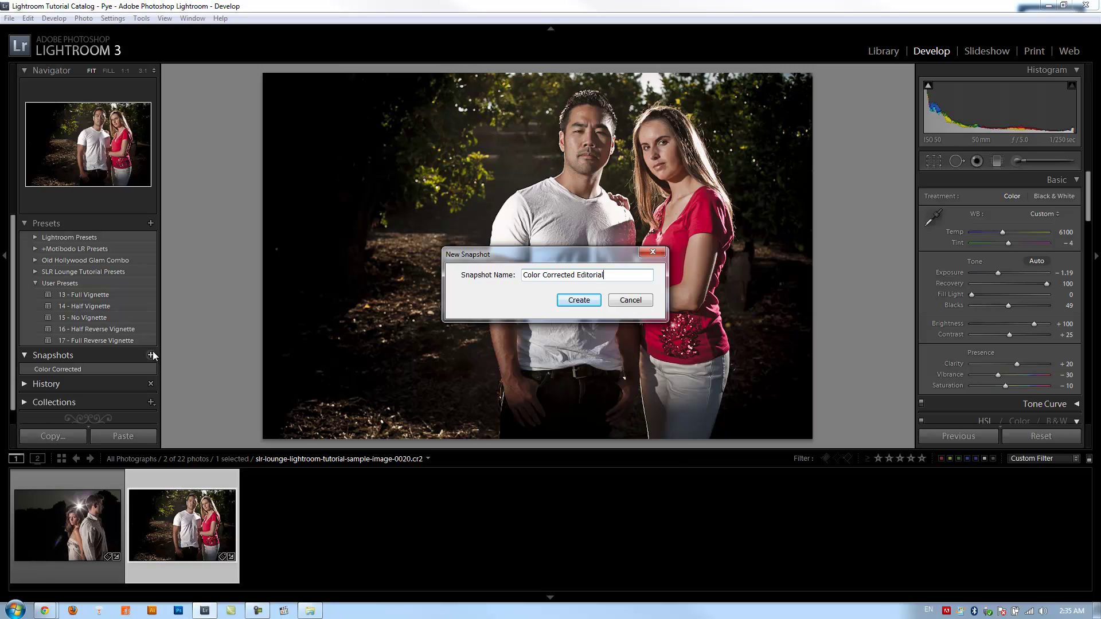
key("Return")
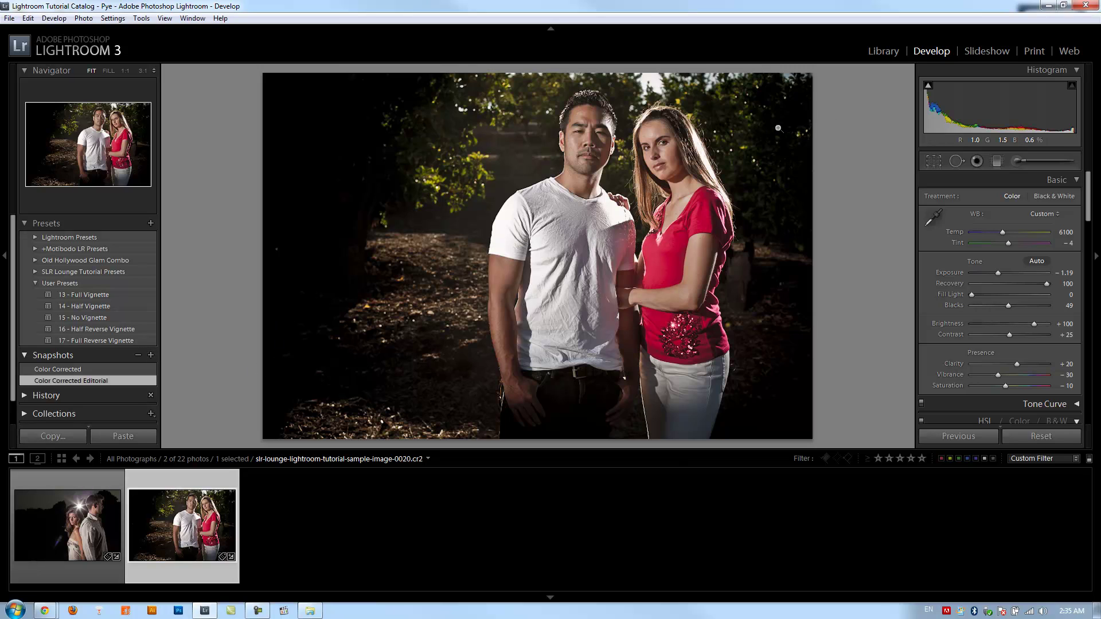